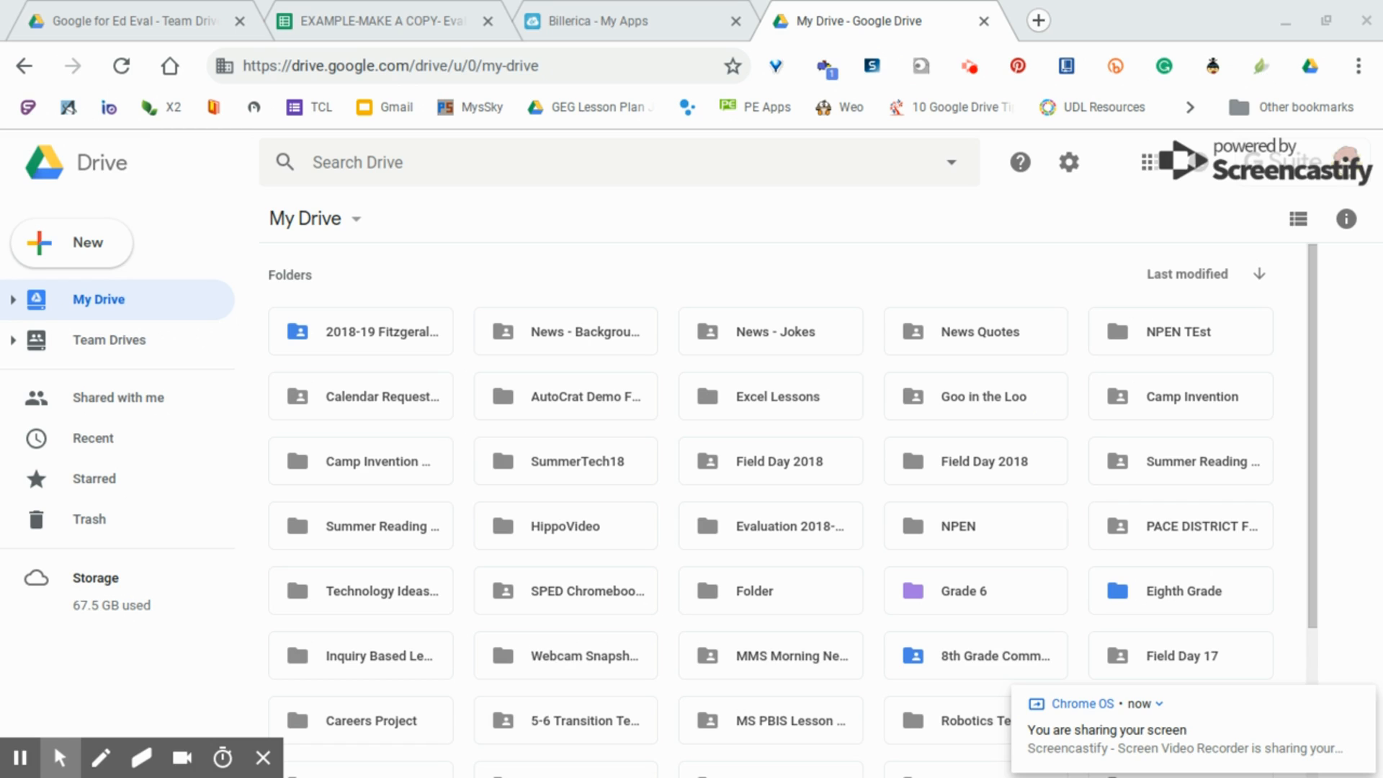
Step: Open the 2018-19 EdEval folder and view the contents of its Evidence Folder before returning to the parent folder
double_click(393, 339)
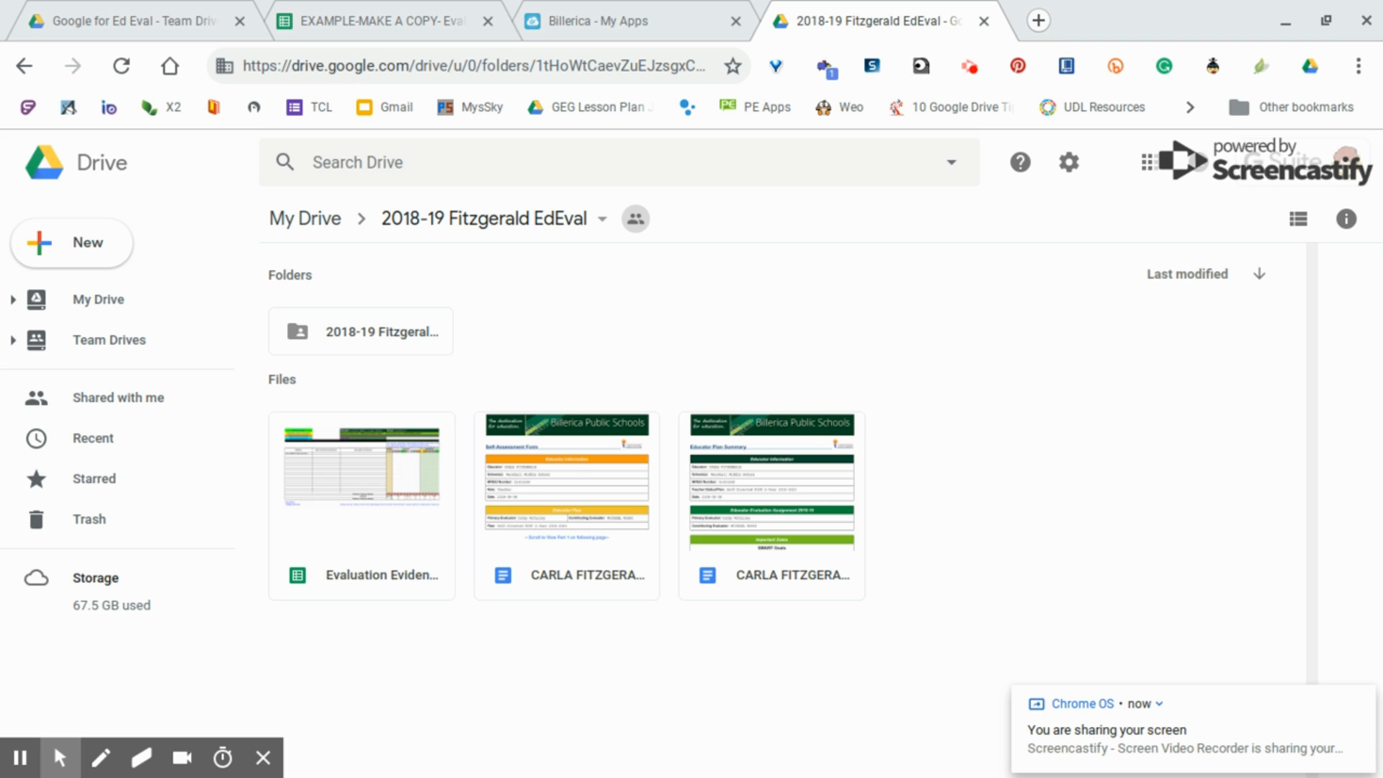
double_click(402, 333)
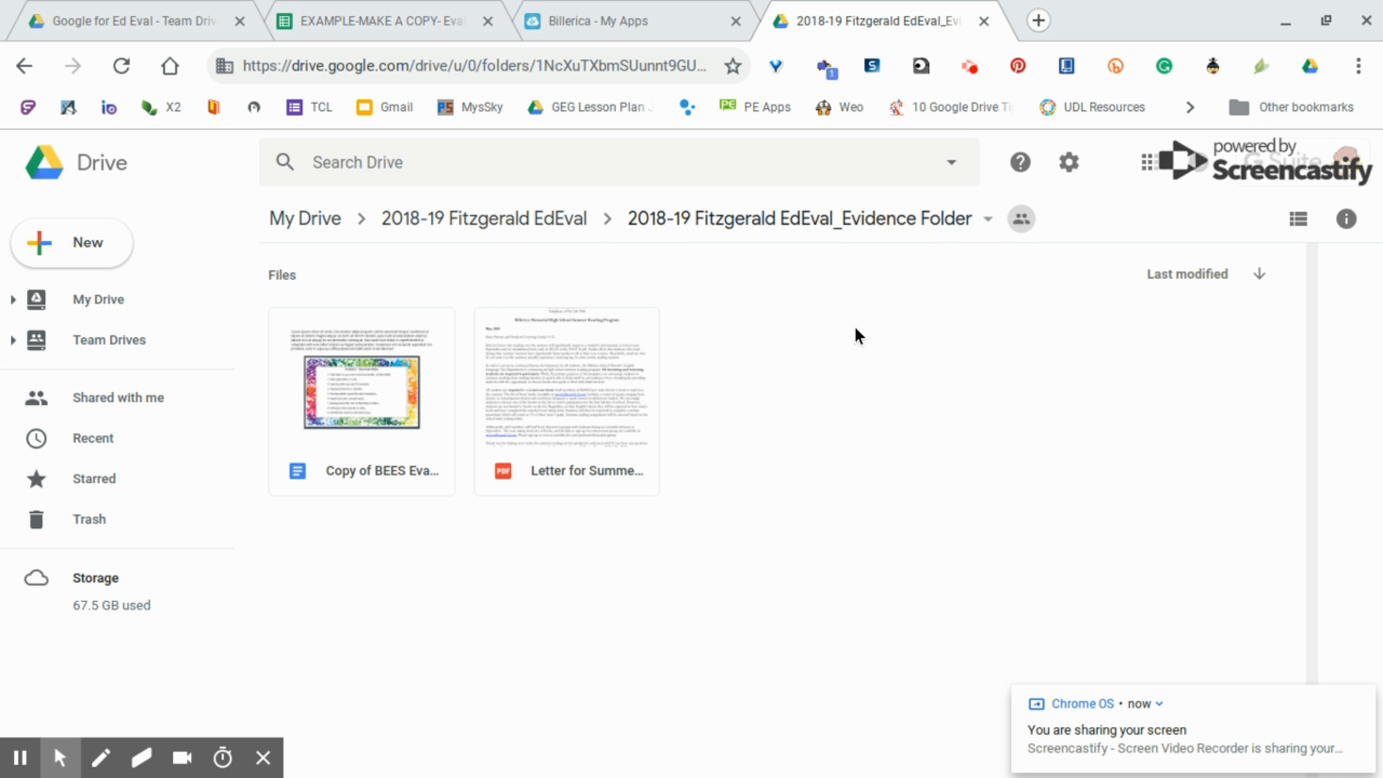
click(438, 228)
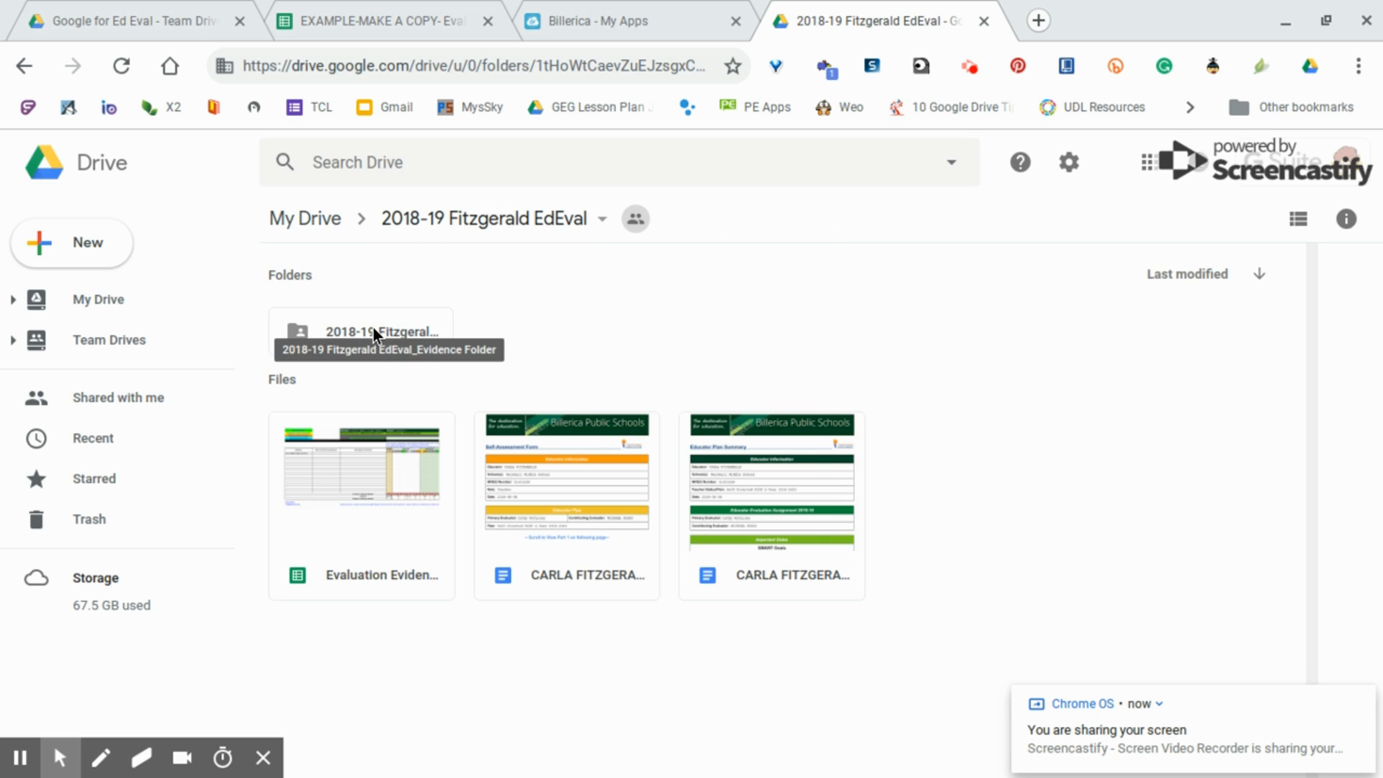
Step: Copy the shareable link of the Evidence Folder inside the 2018-19 EdEval folder
right_click(374, 333)
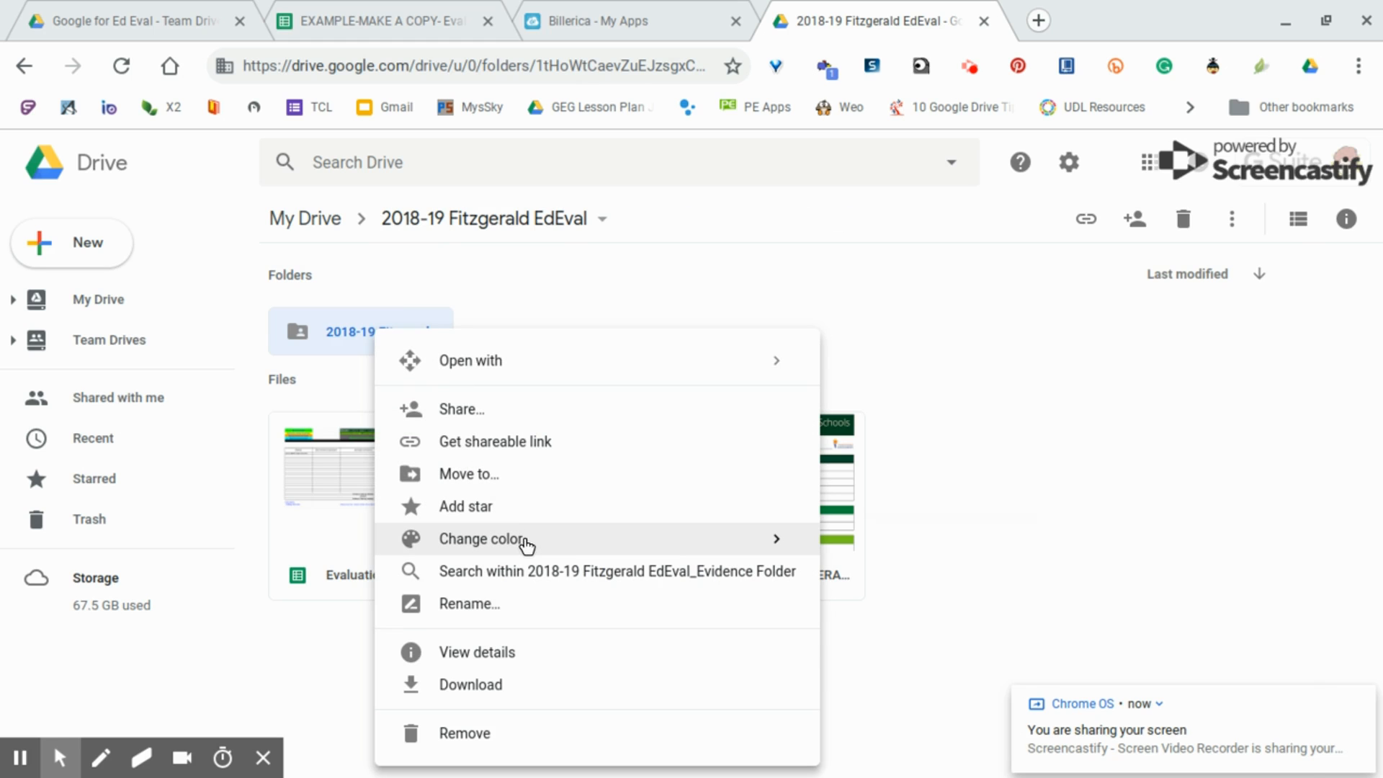
mouse_move(526, 546)
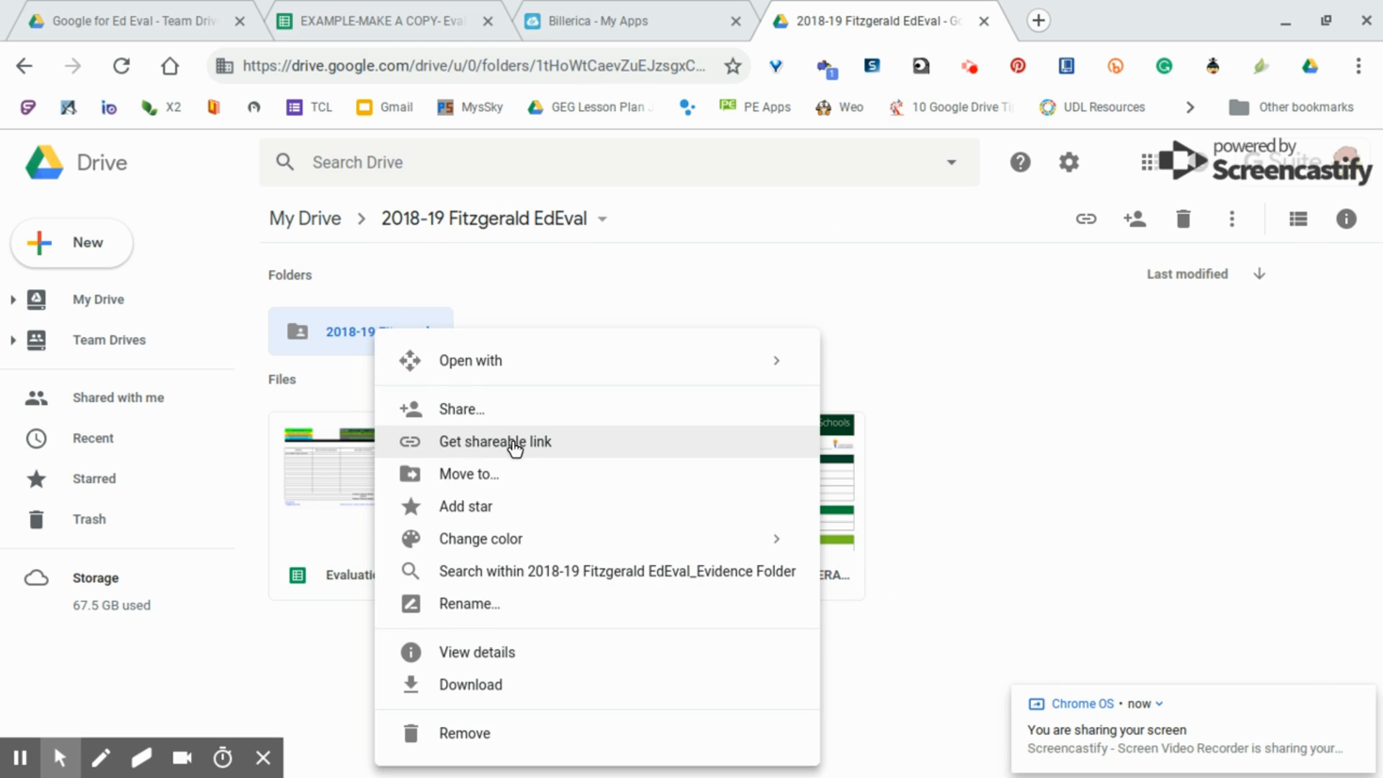
click(513, 447)
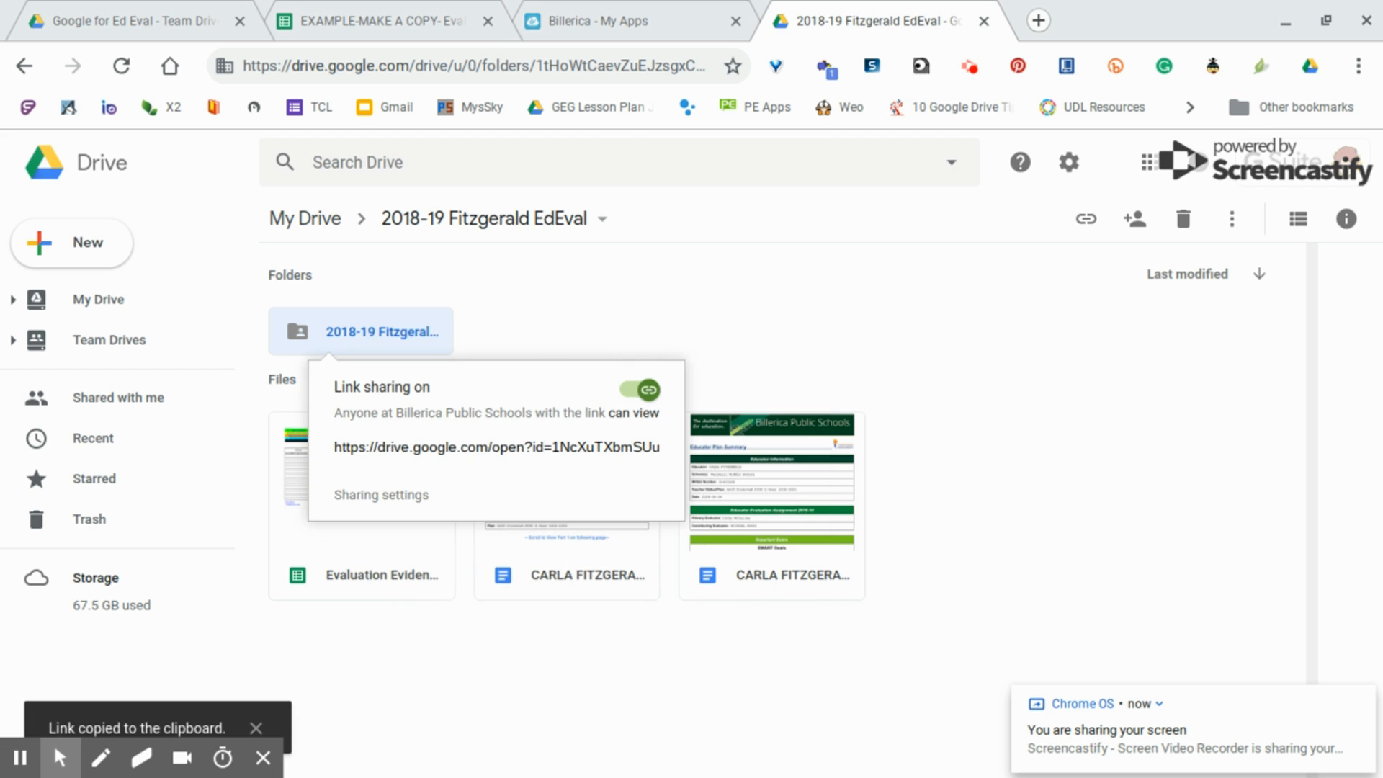
click(512, 448)
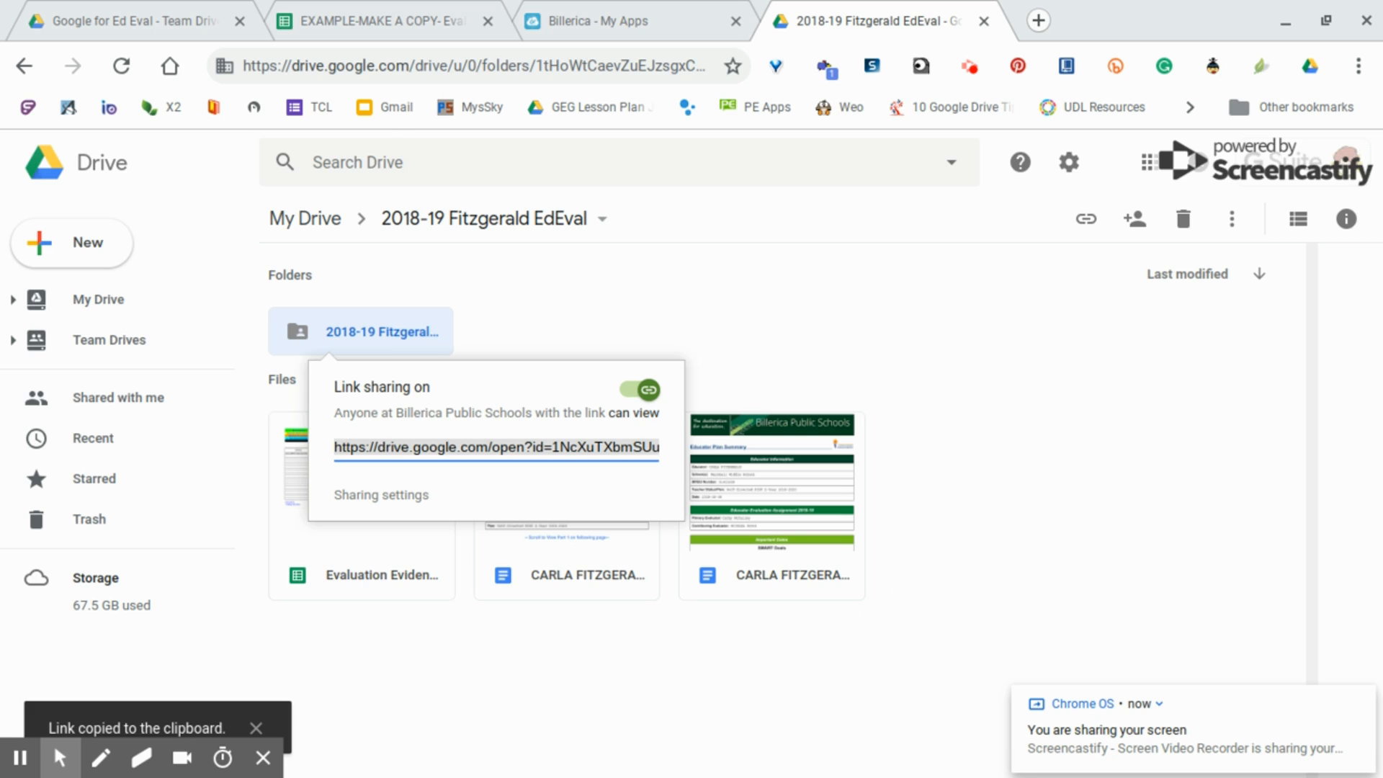
Step: Replace the evidence folder link in cell D4 of the Evaluation Evidence Form 2018 spreadsheet with the Evidence Folder's link
click(325, 10)
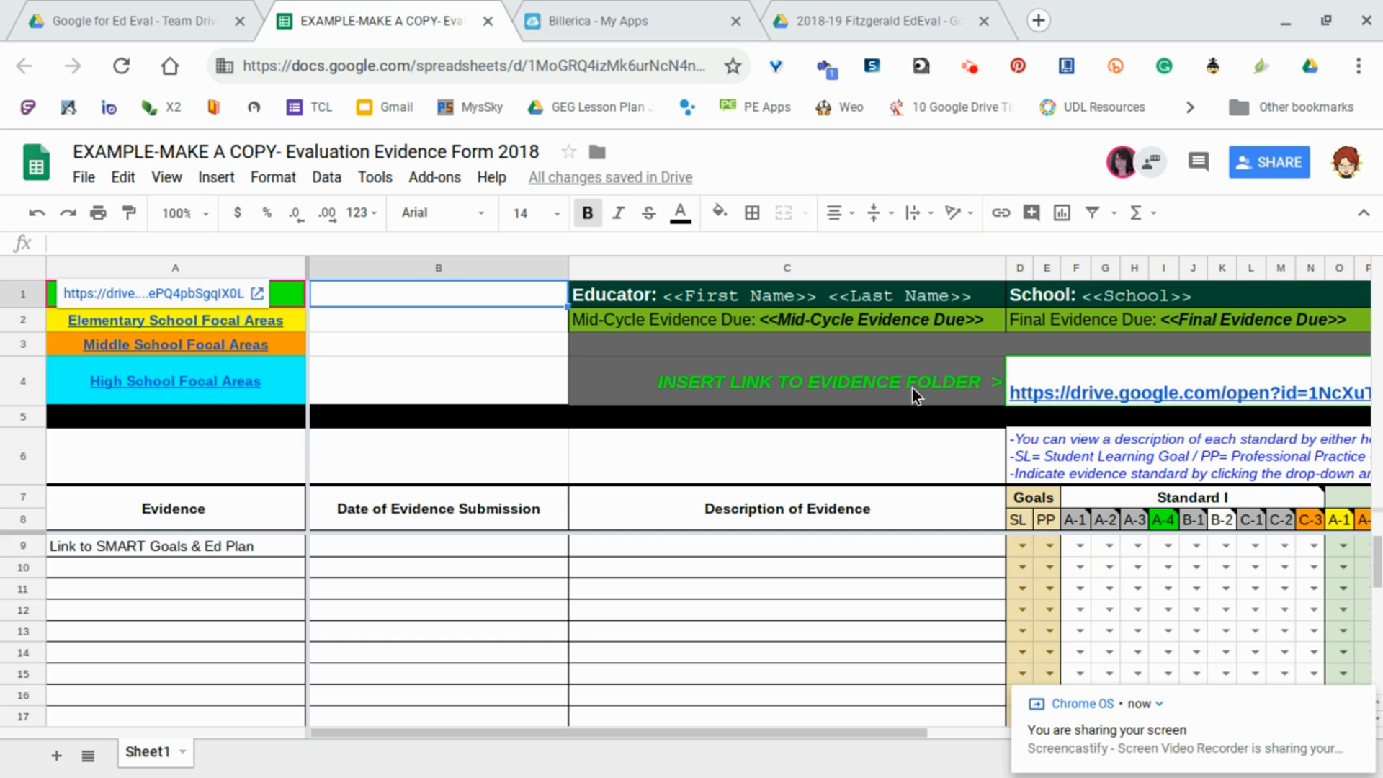
double_click(1029, 387)
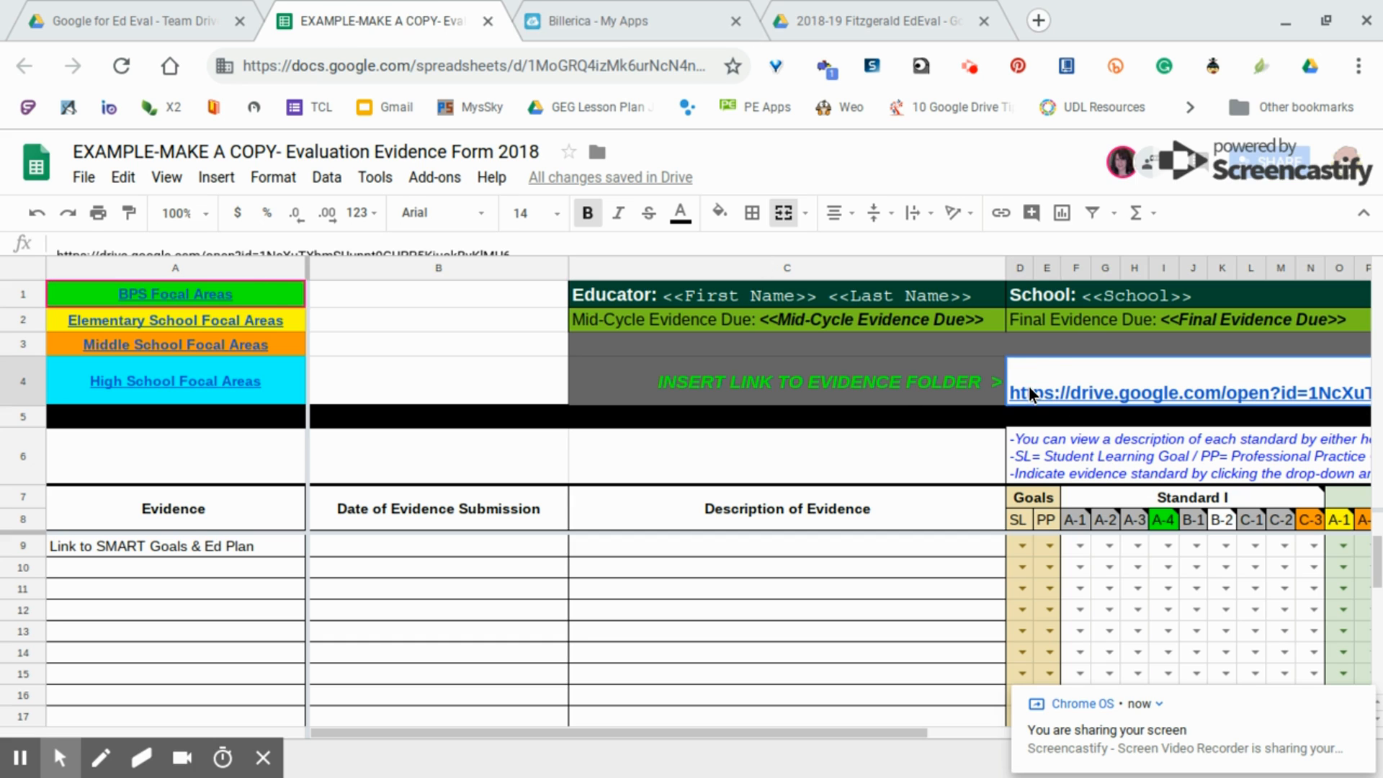
click(1105, 436)
drag(1104, 436, 975, 373)
key(ctrl+c)
key(BackSpace)
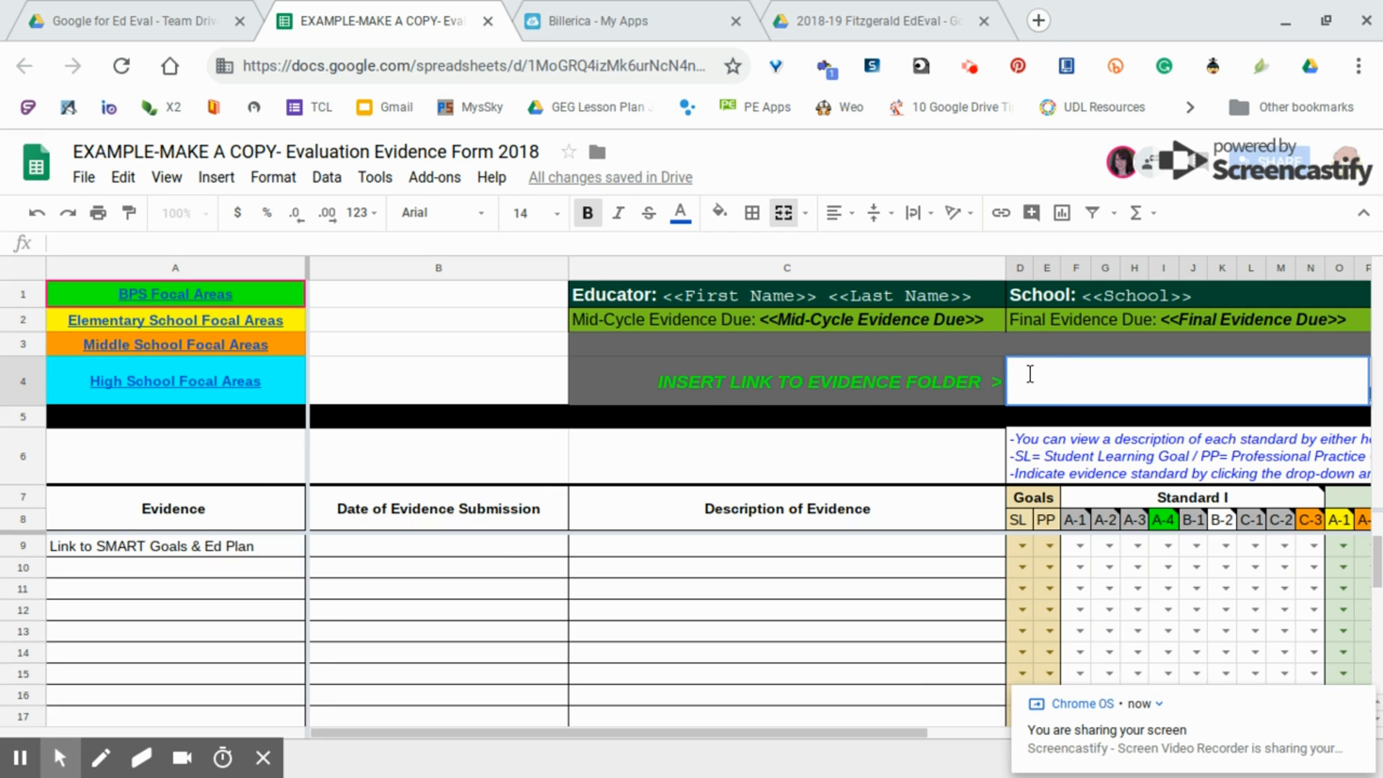
key(ctrl+v)
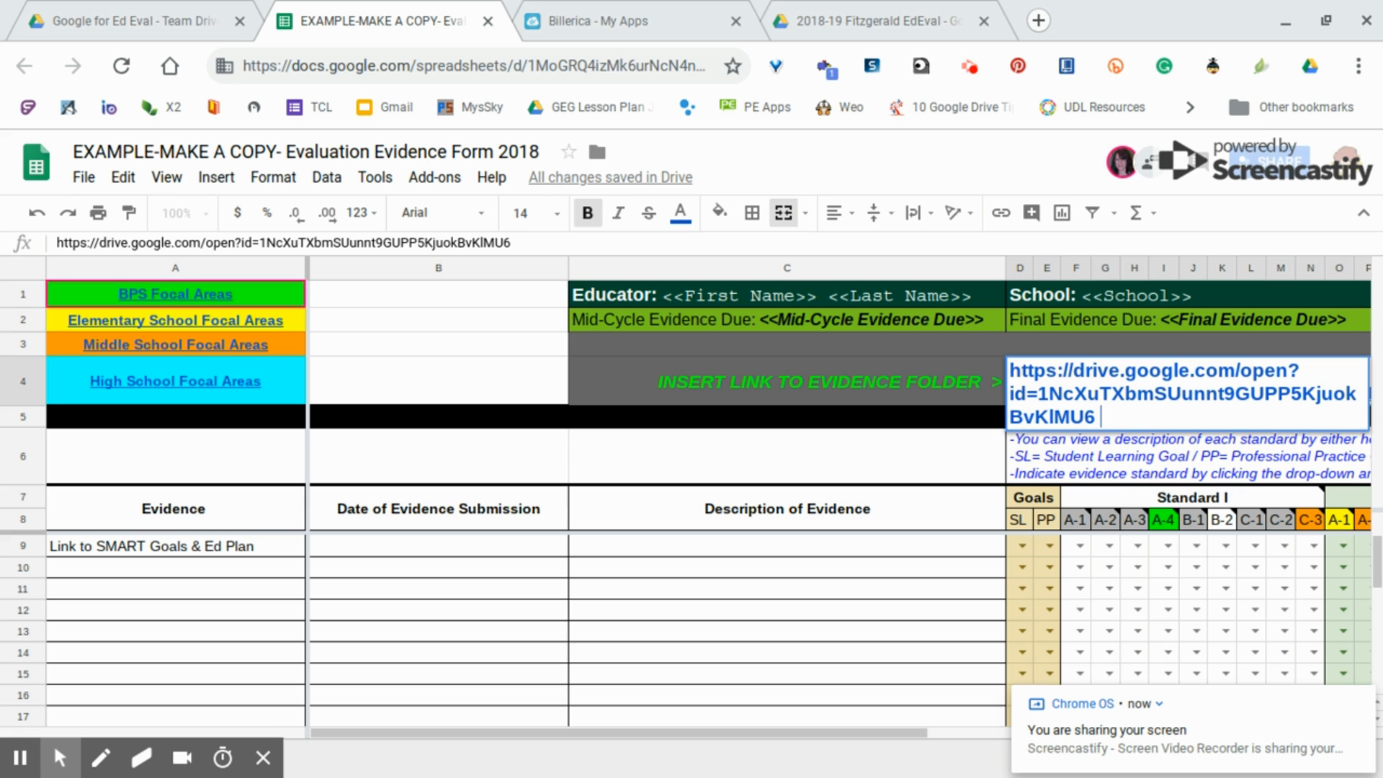
Step: Switch to Google Drive, open the Evidence Folder and select the BEES Evaluation Evidence document to review the stored files
click(876, 21)
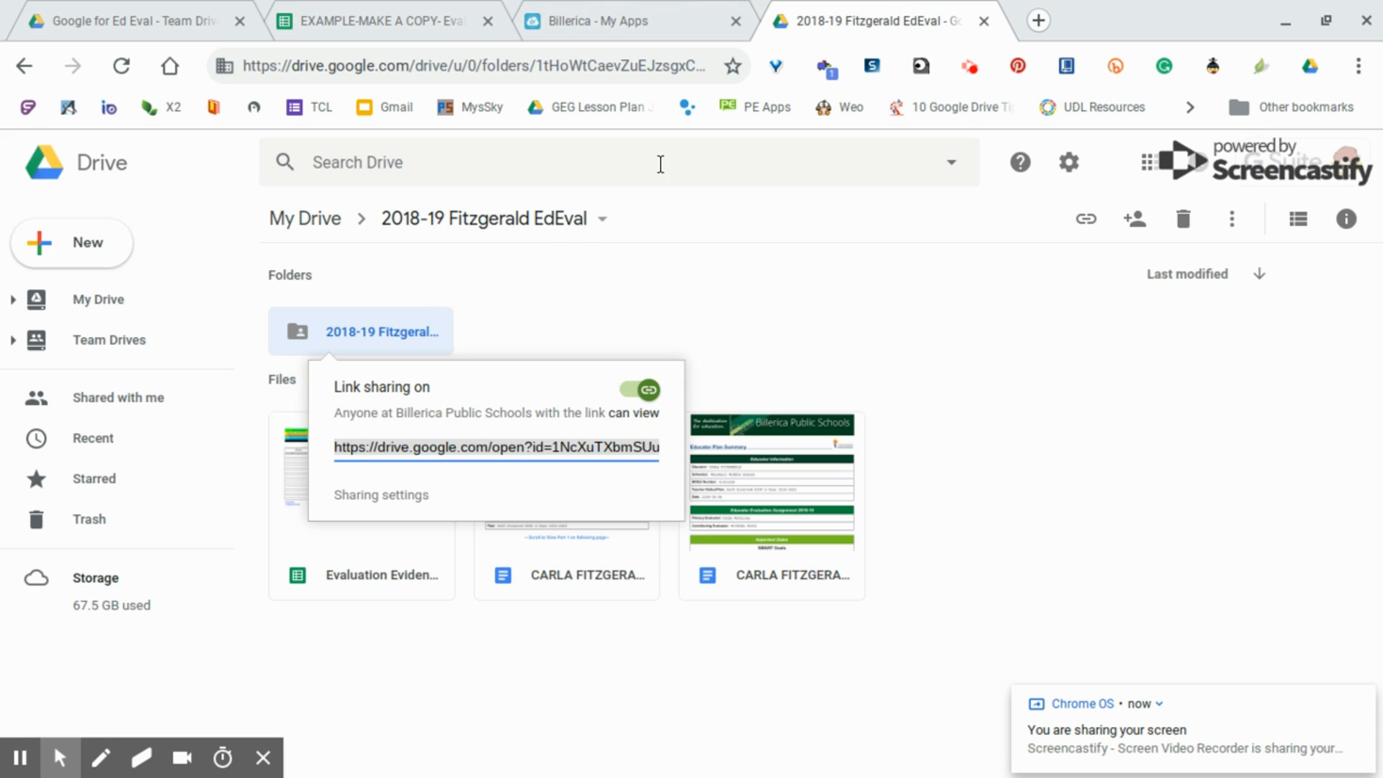
double_click(429, 322)
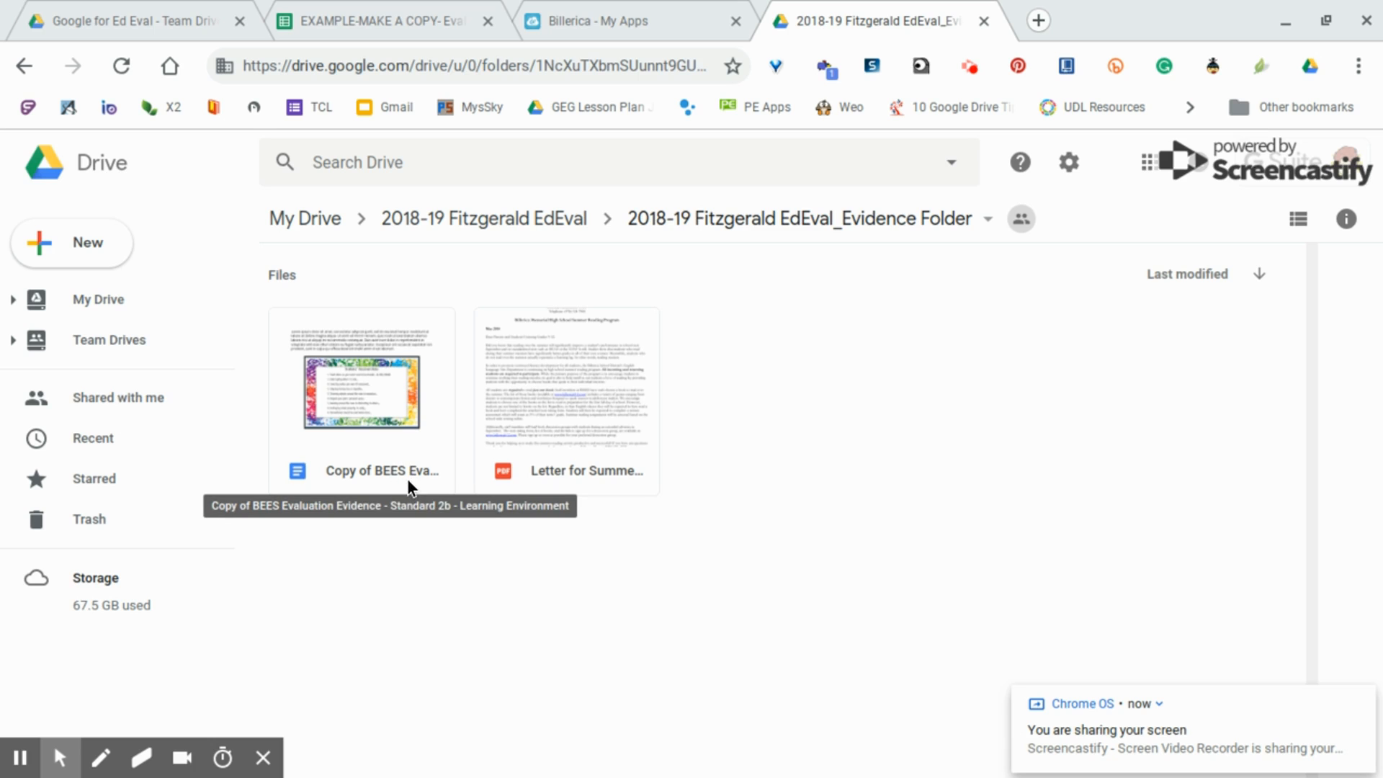
click(370, 469)
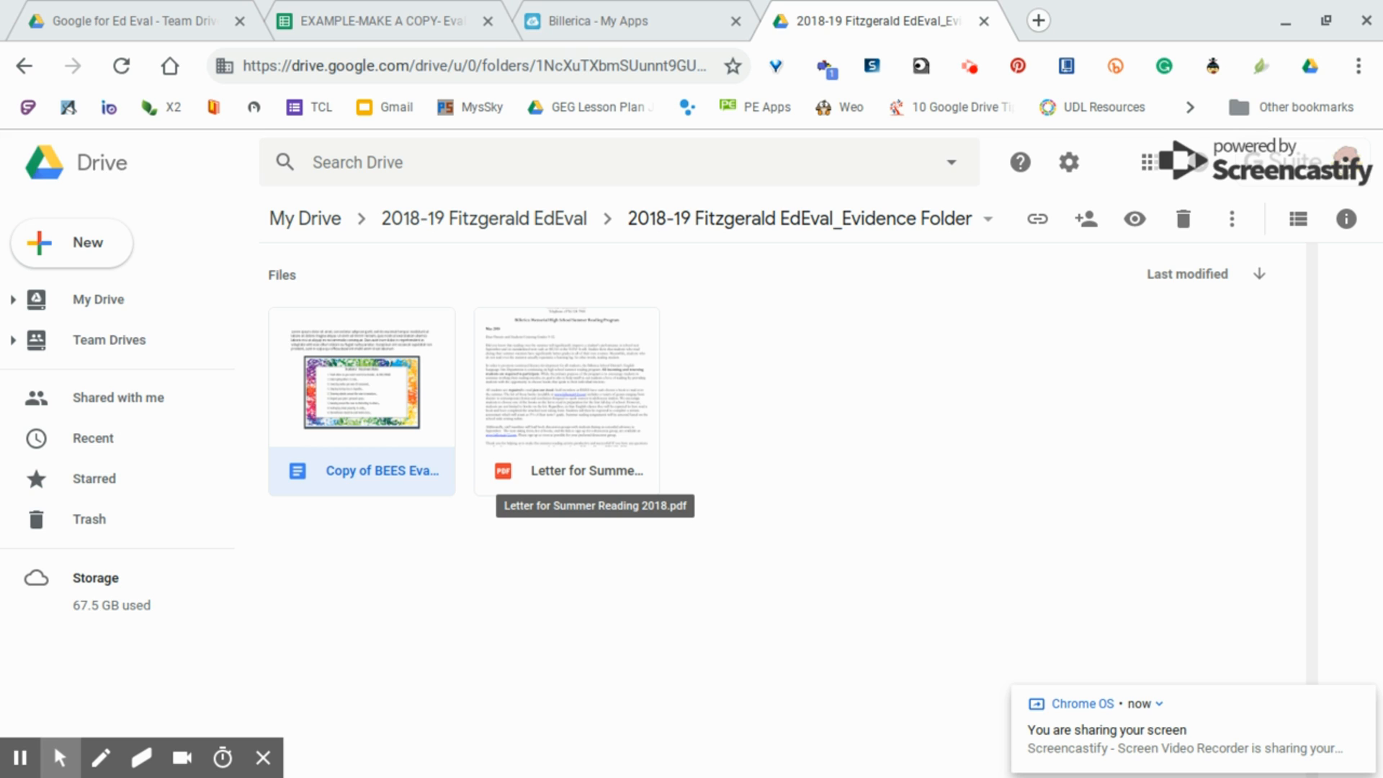
click(93, 245)
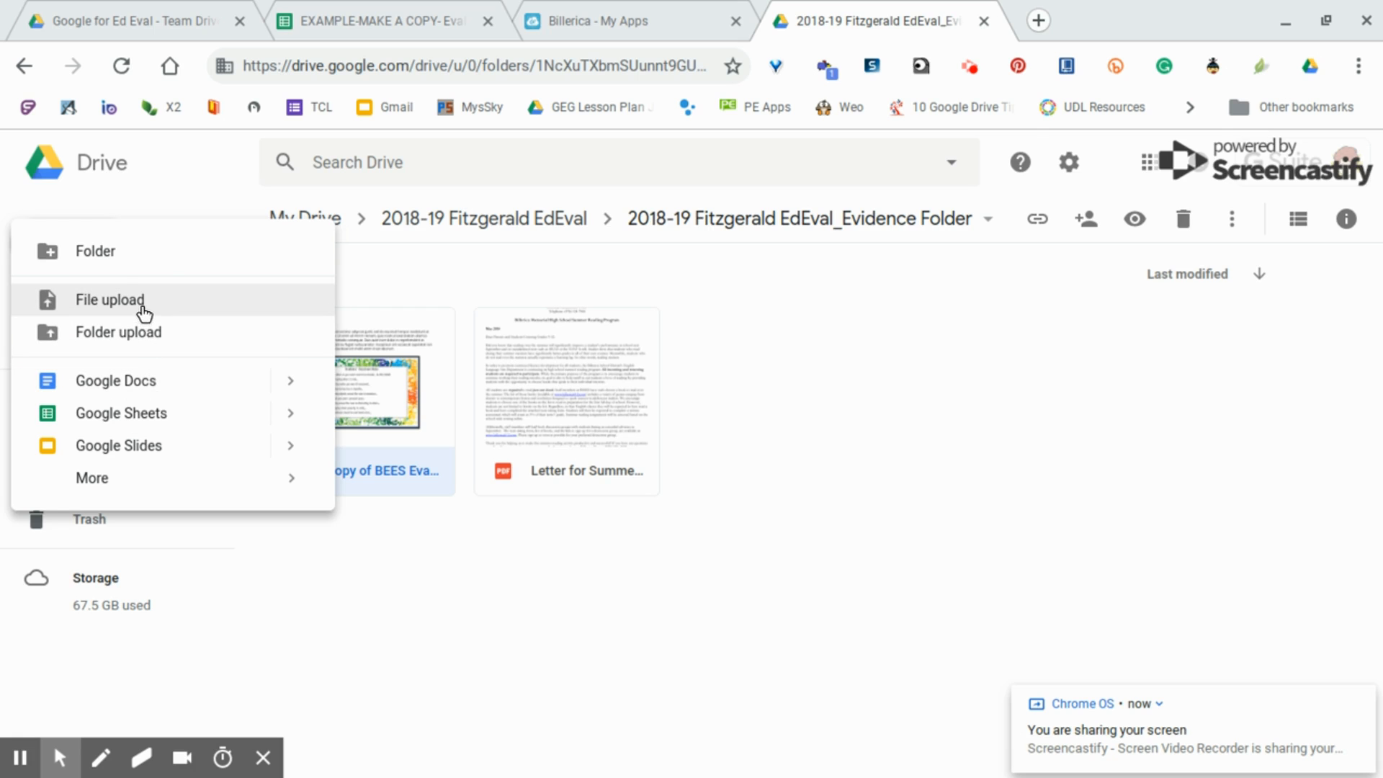
click(141, 308)
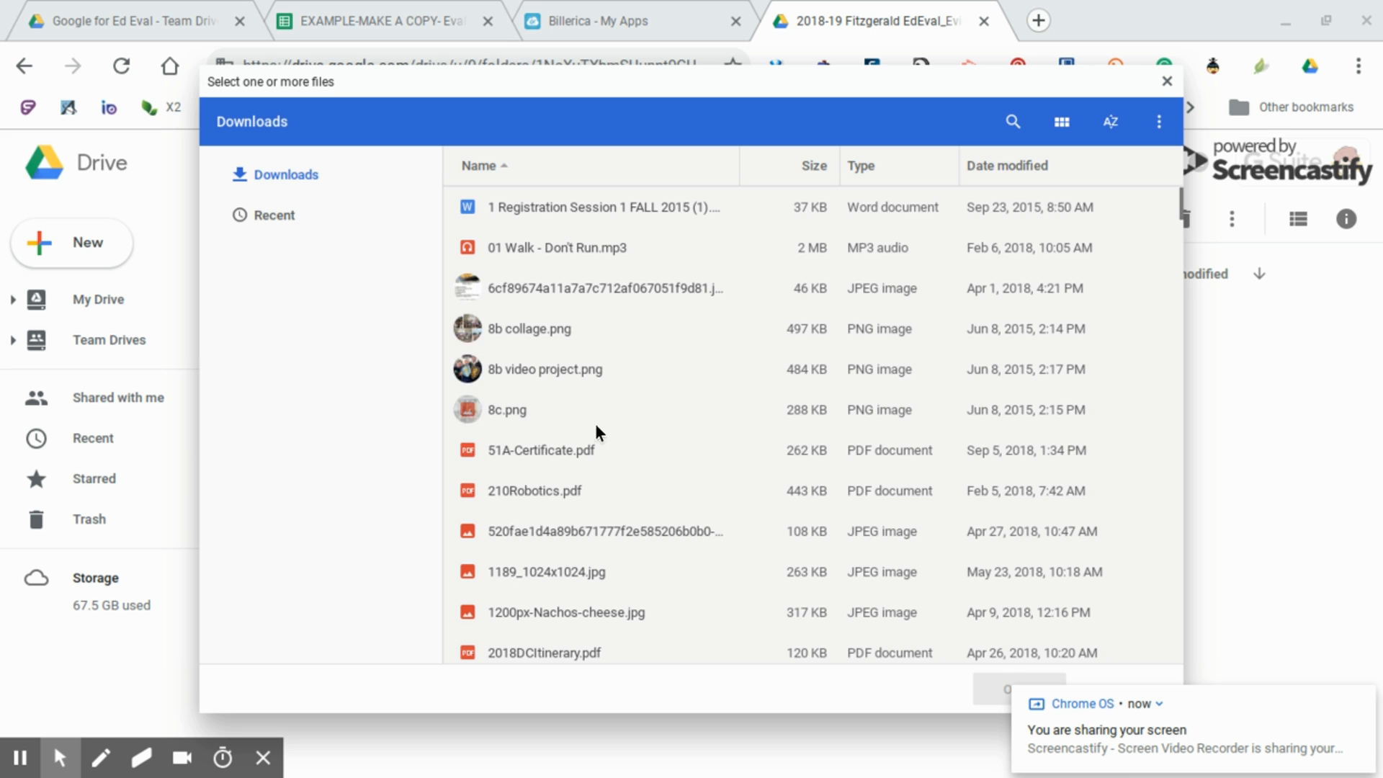
scroll(598, 430, down, 2)
scroll(596, 430, down, 6)
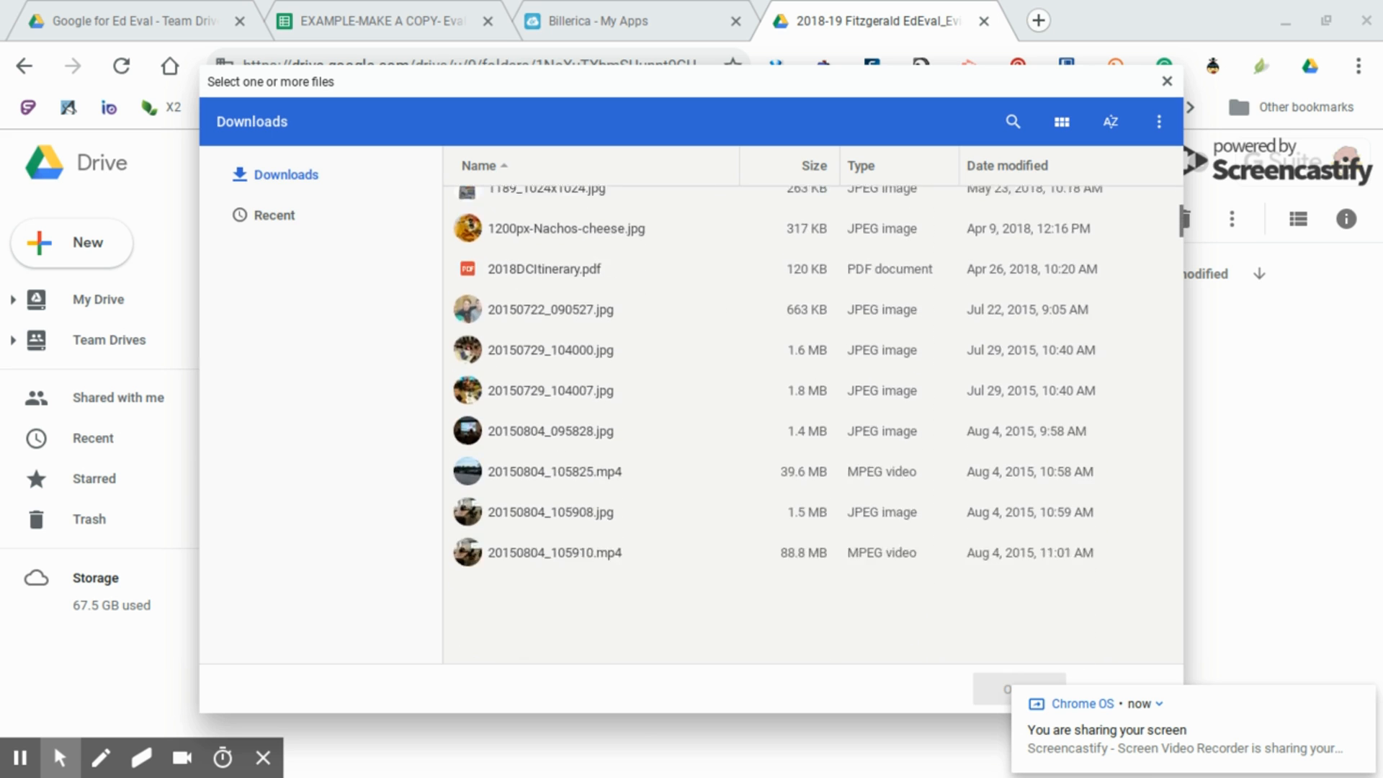
click(1168, 81)
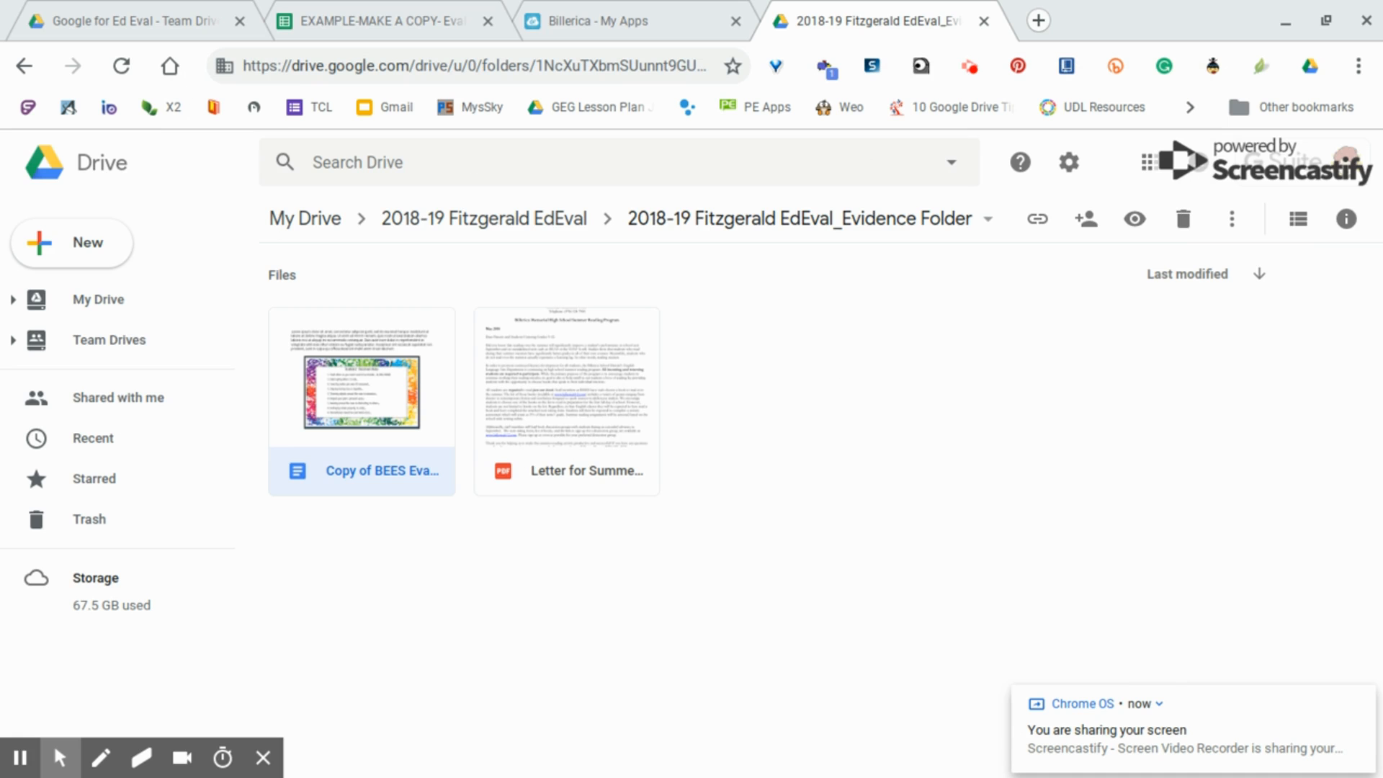
Step: Back in the evidence form, enter "Summer Reading Letter" as evidence in row 11 with the submission date 9/27/18
click(414, 10)
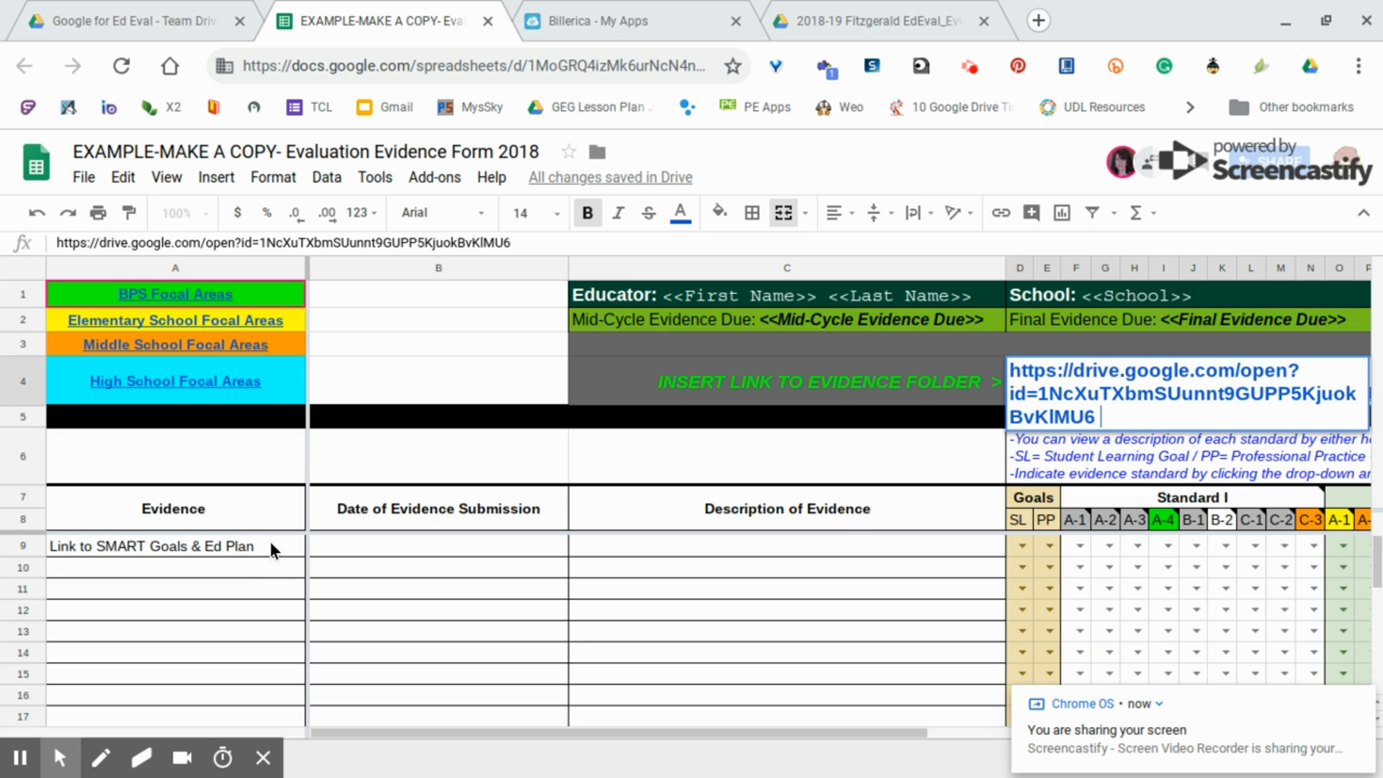
click(227, 559)
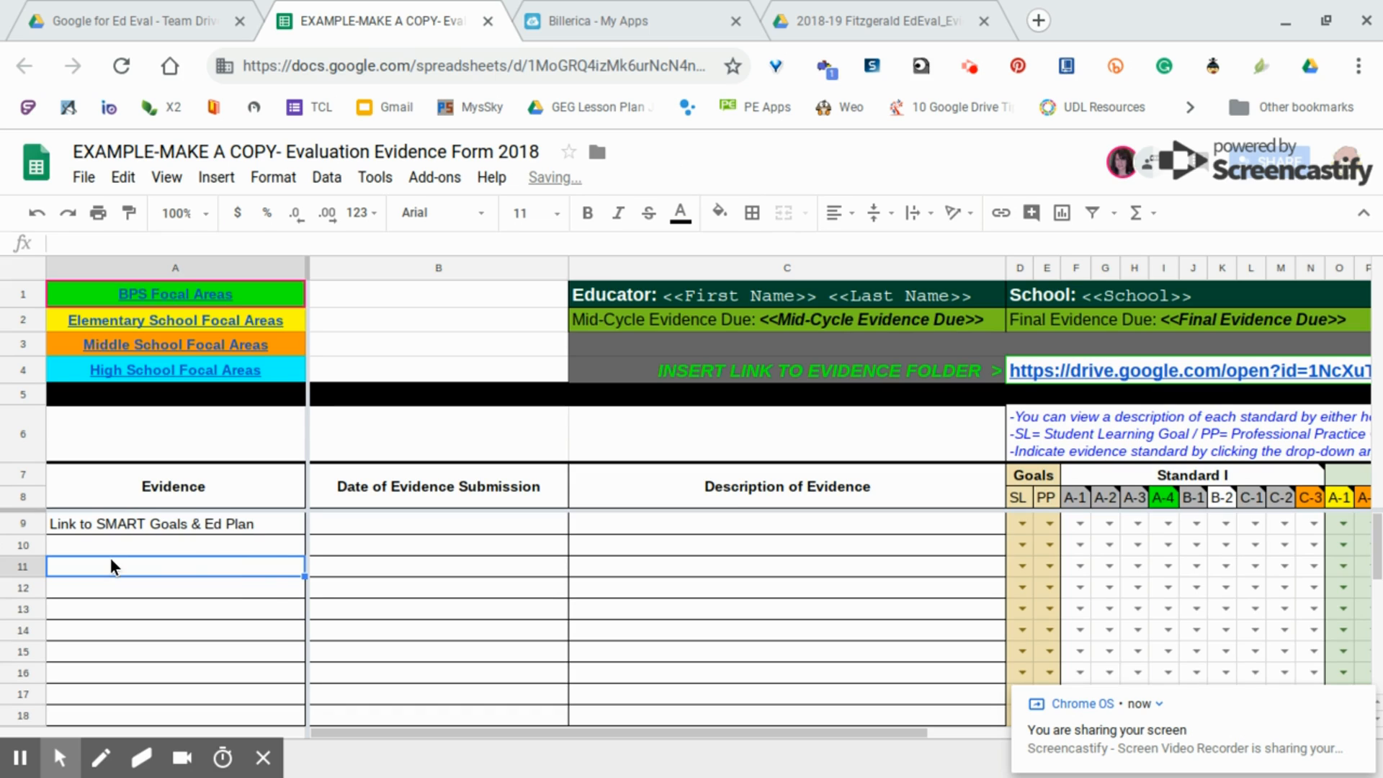
text(Su)
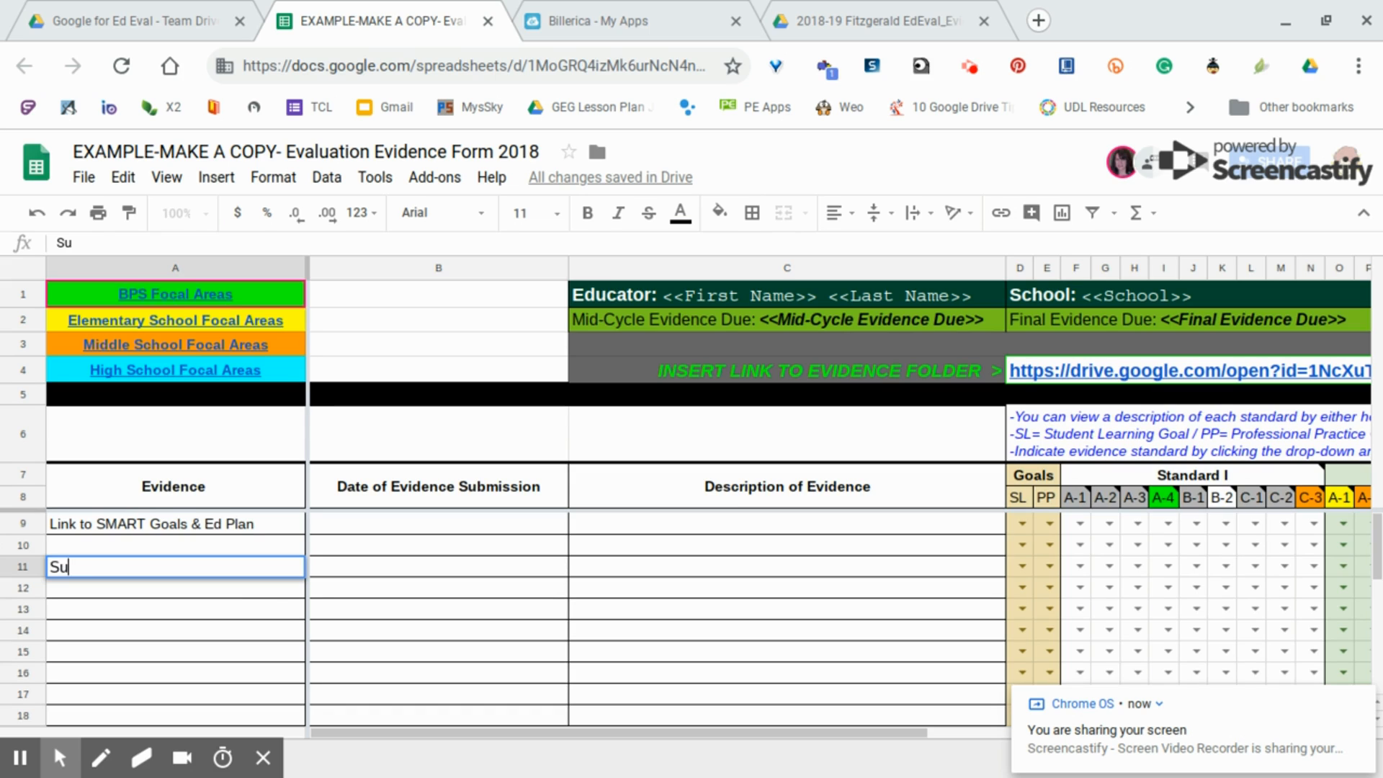
text(mmer Reading Letter)
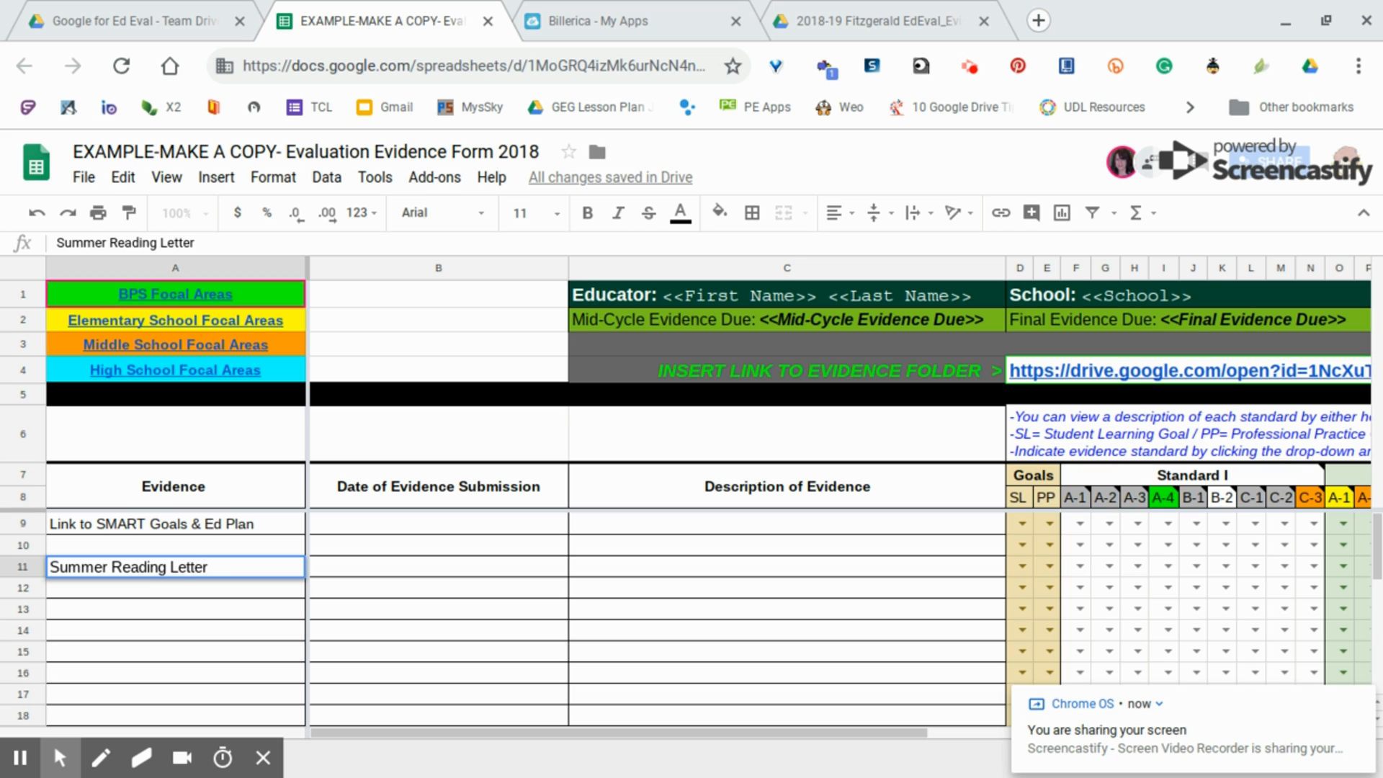
click(326, 574)
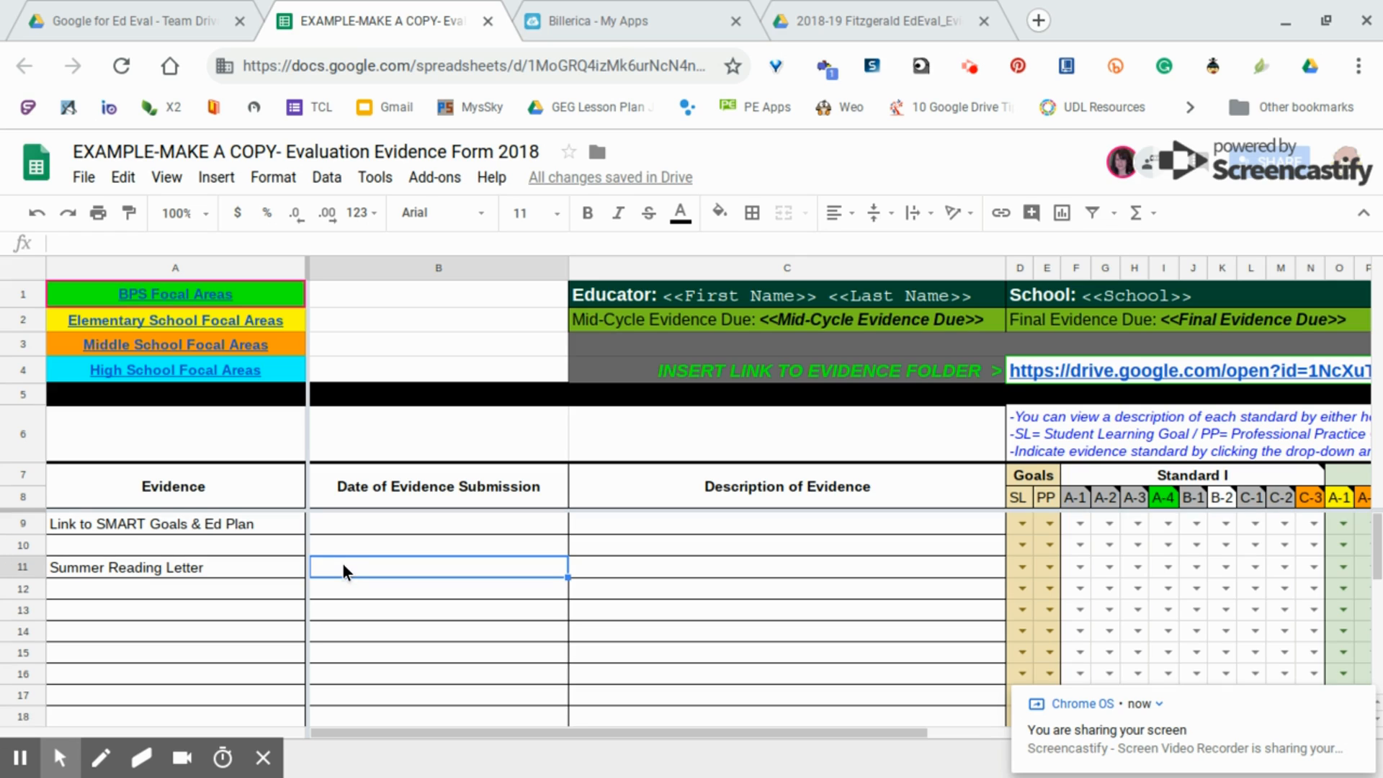
text(9/27/18)
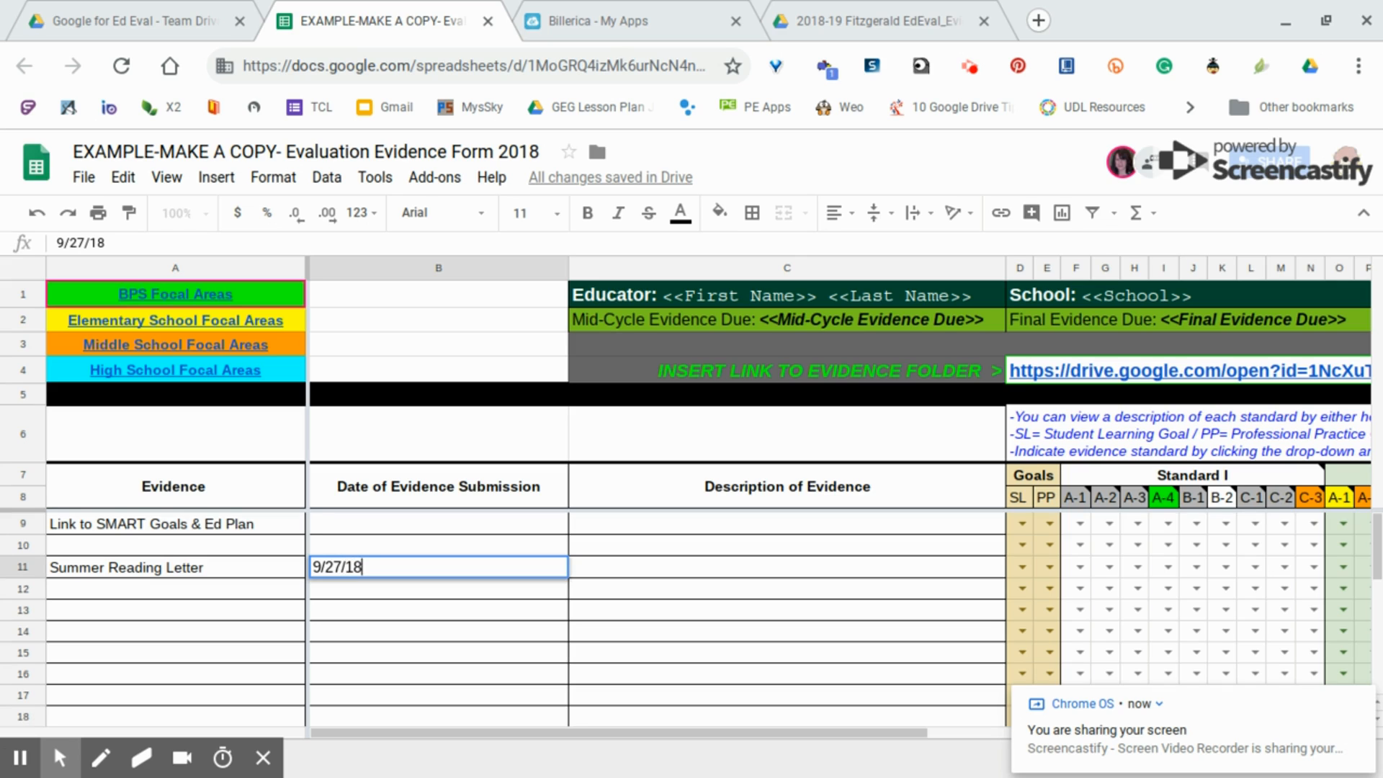
Step: Enter the row 11 evidence description "A letter that was sent home to parents regarding summer reading."
click(594, 568)
text(A letter that was)
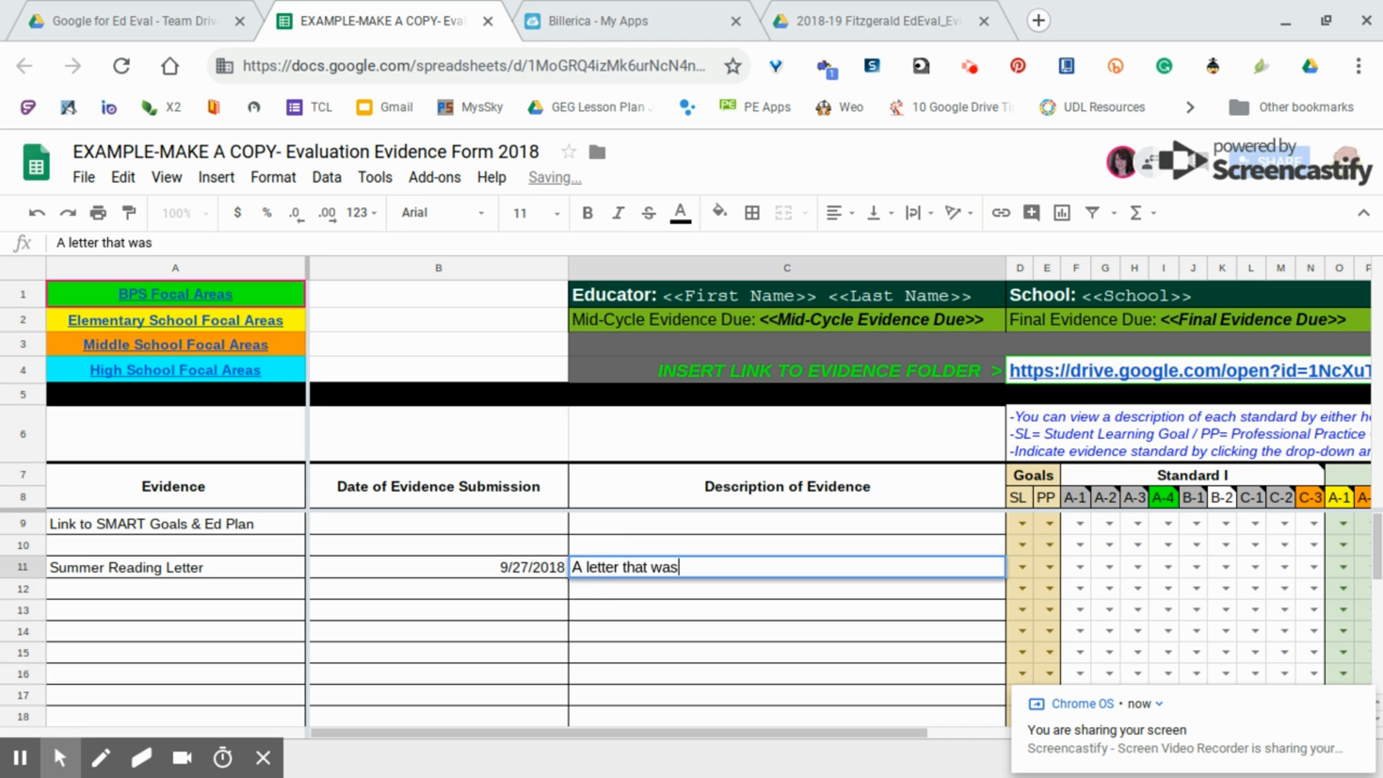
text( sent home to par)
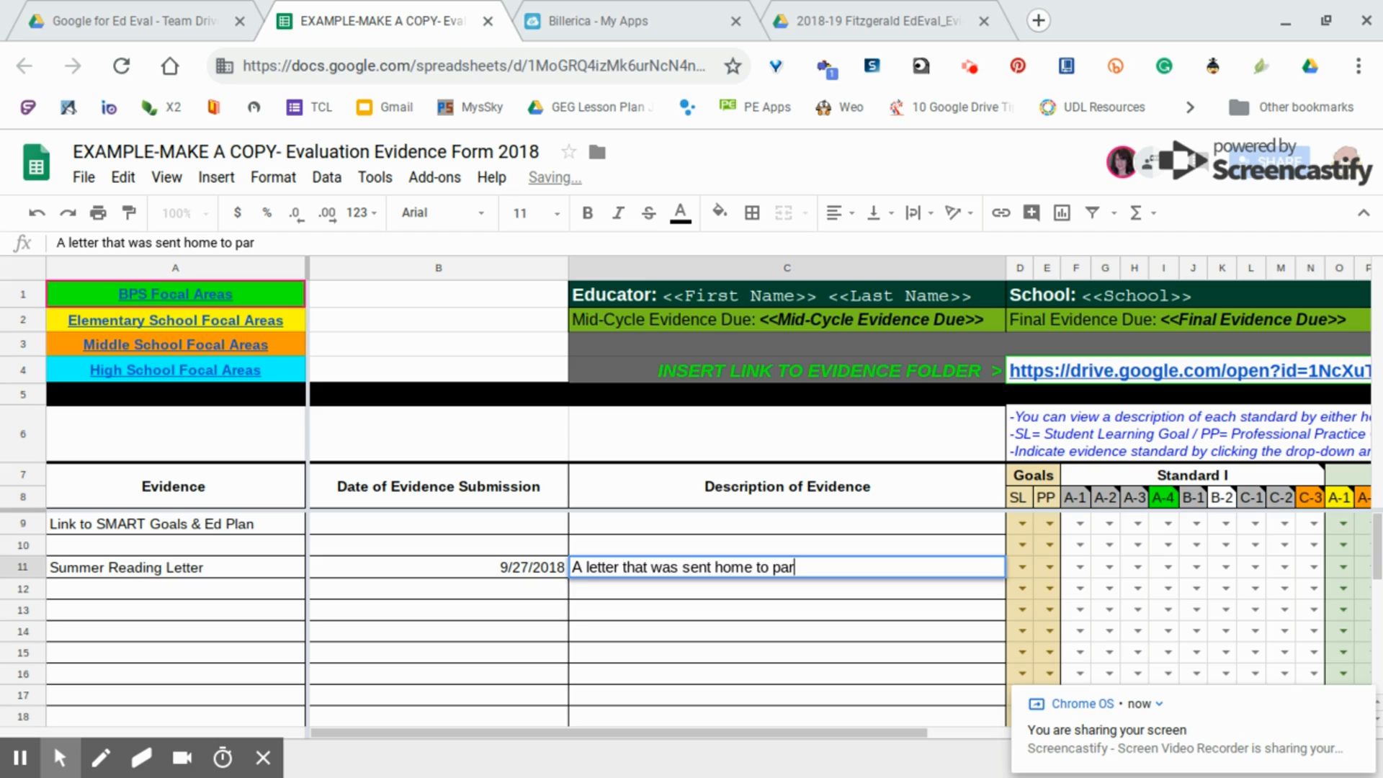
text(ents regarding summe)
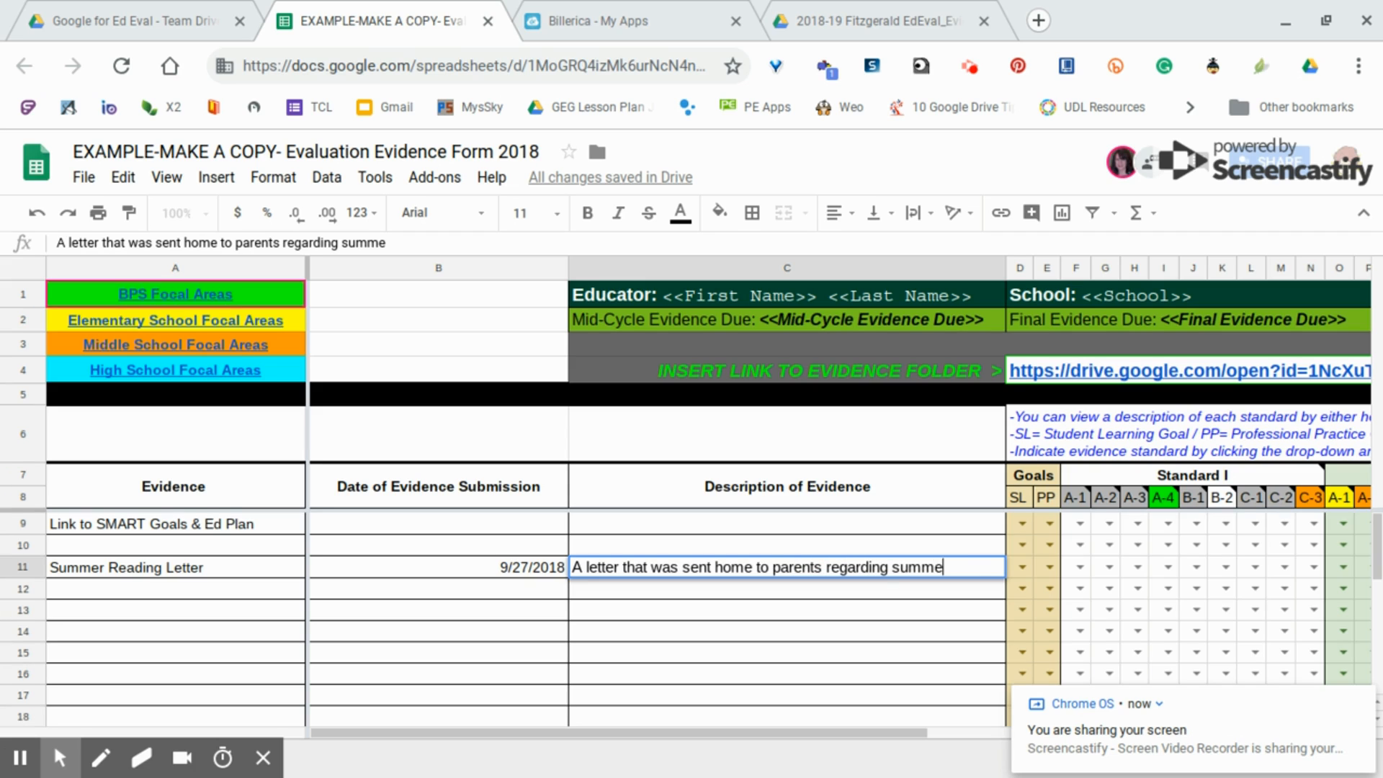
text(r reading.)
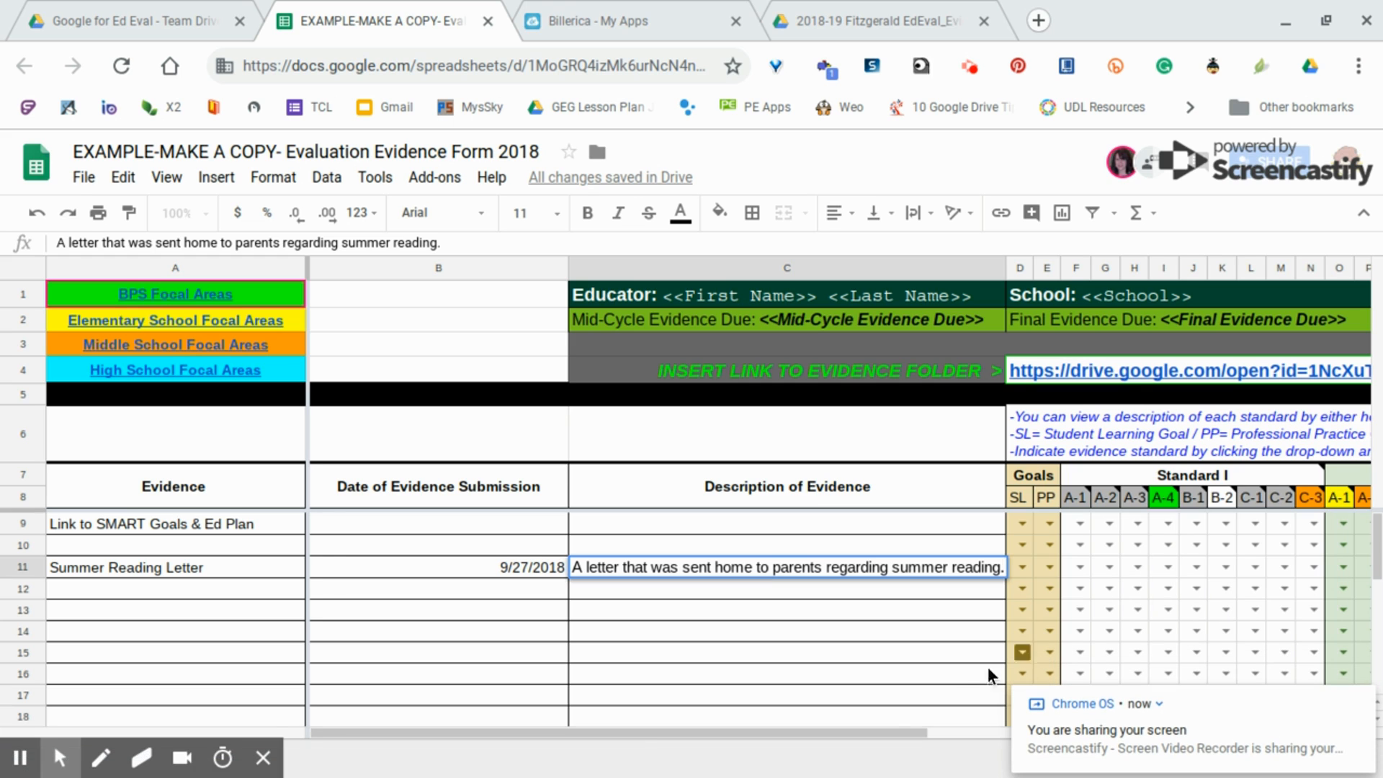
Step: Check the descriptions of the Standard I indicators and mark A-3 with an X for the Summer Reading Letter row
drag(905, 733, 988, 734)
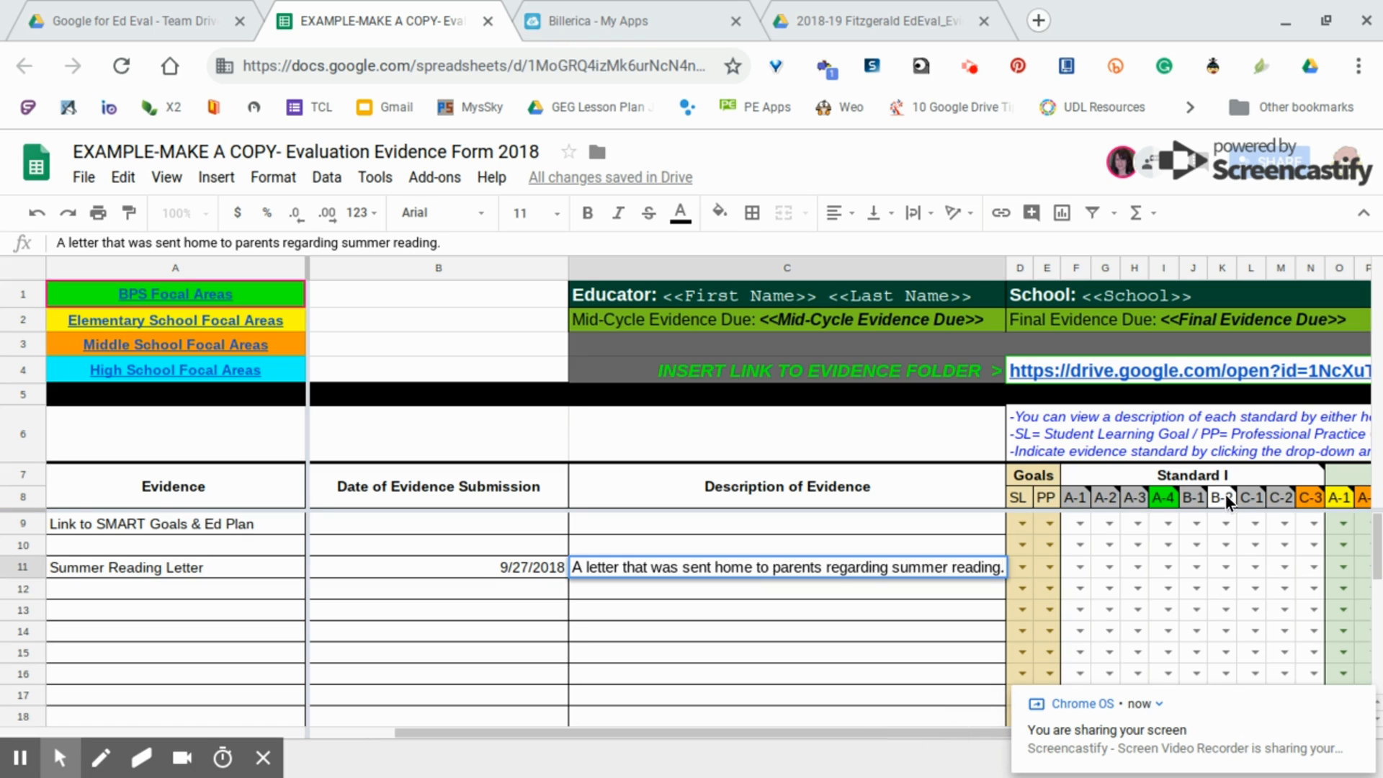
mouse_move(1218, 495)
mouse_move(1072, 497)
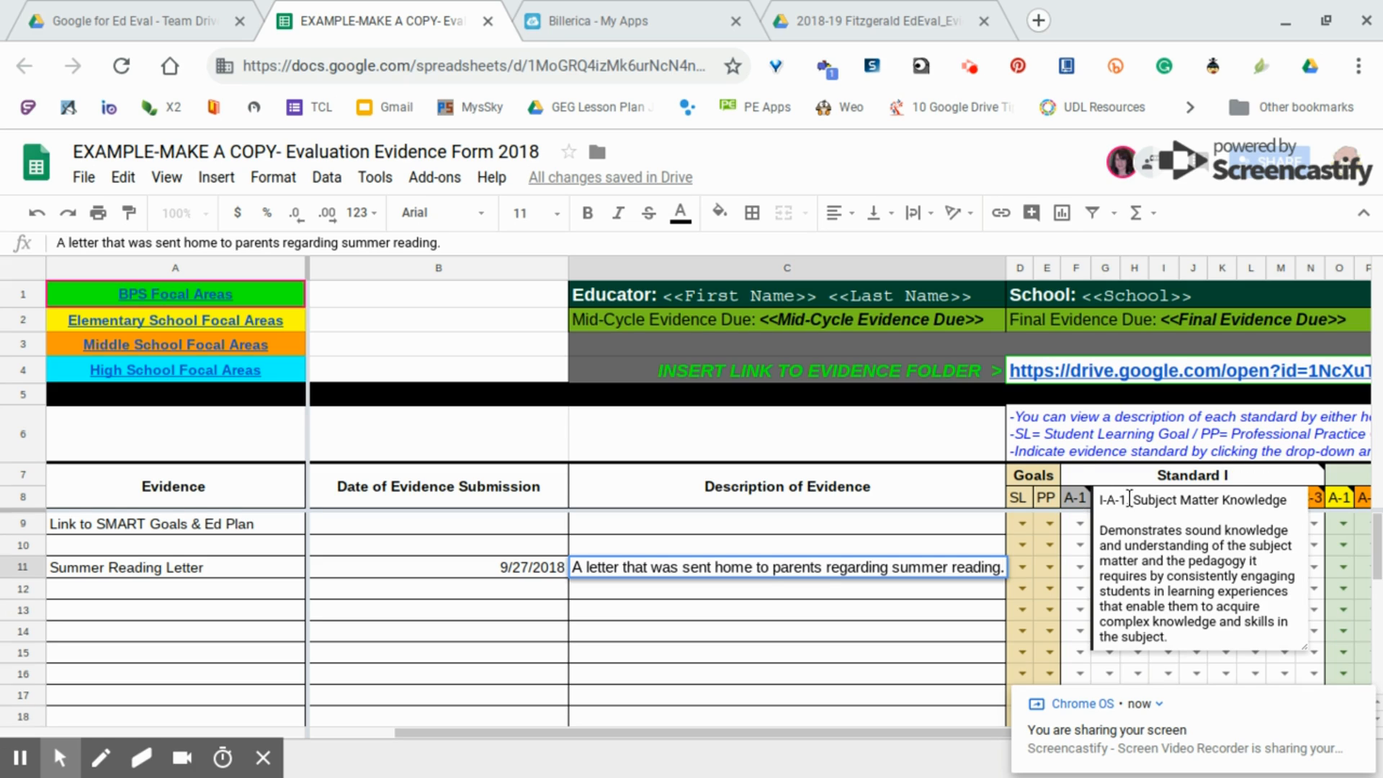
mouse_move(1369, 506)
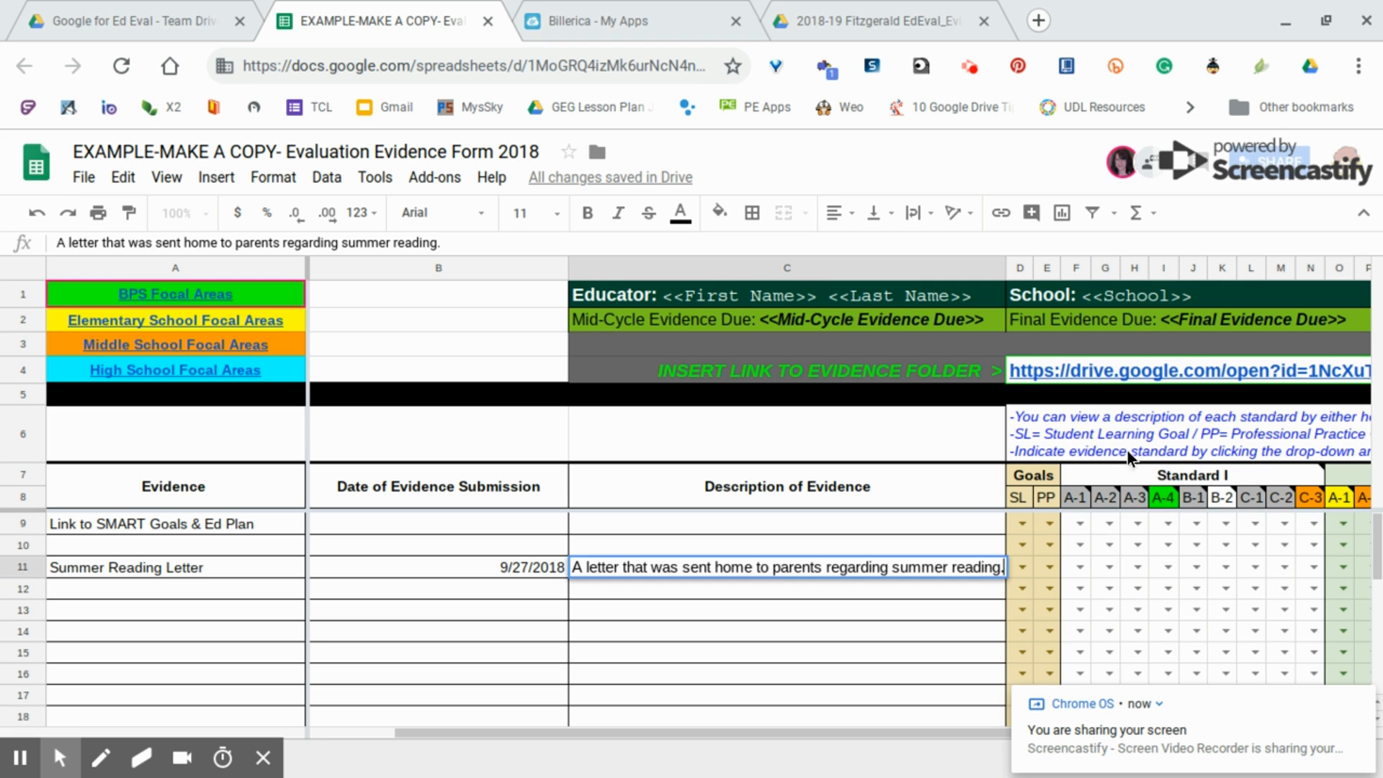
mouse_move(1140, 504)
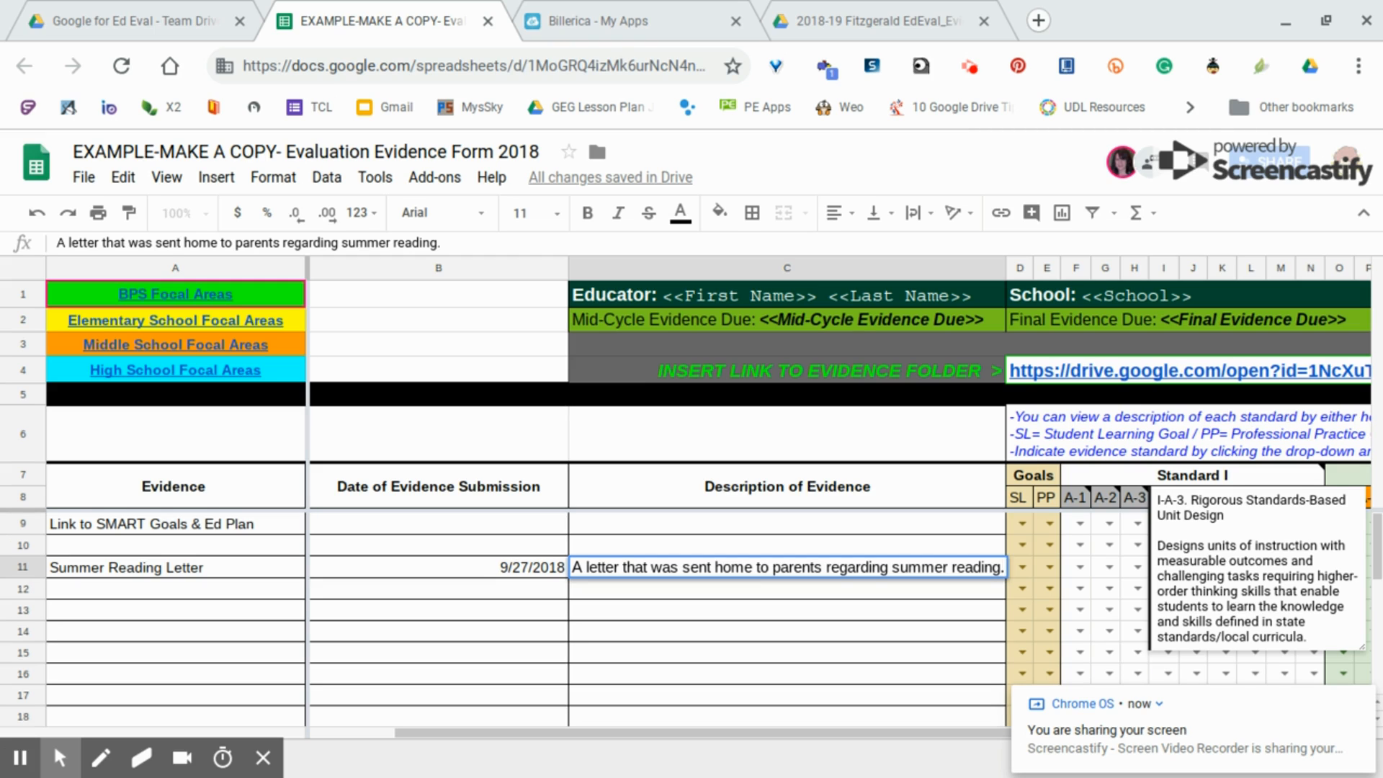
click(1138, 568)
click(1143, 598)
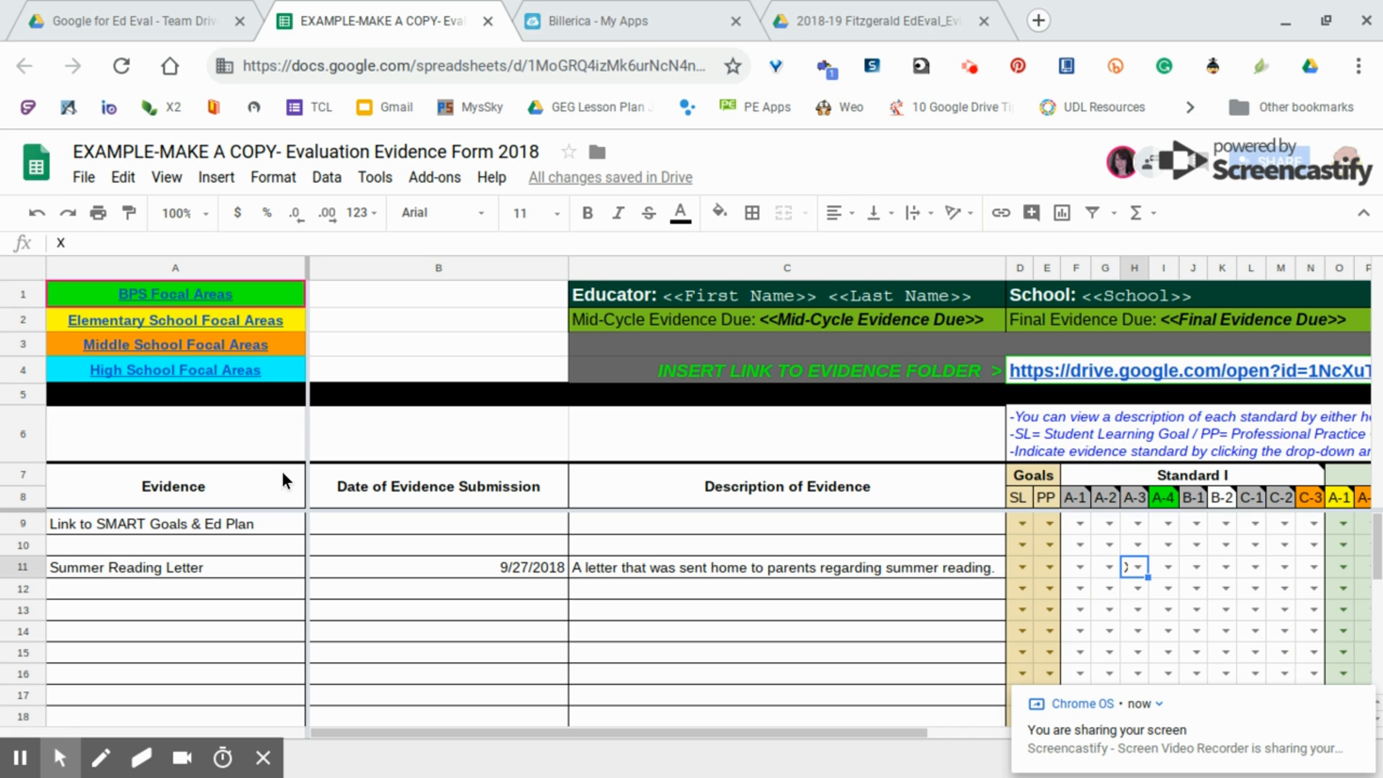
click(213, 567)
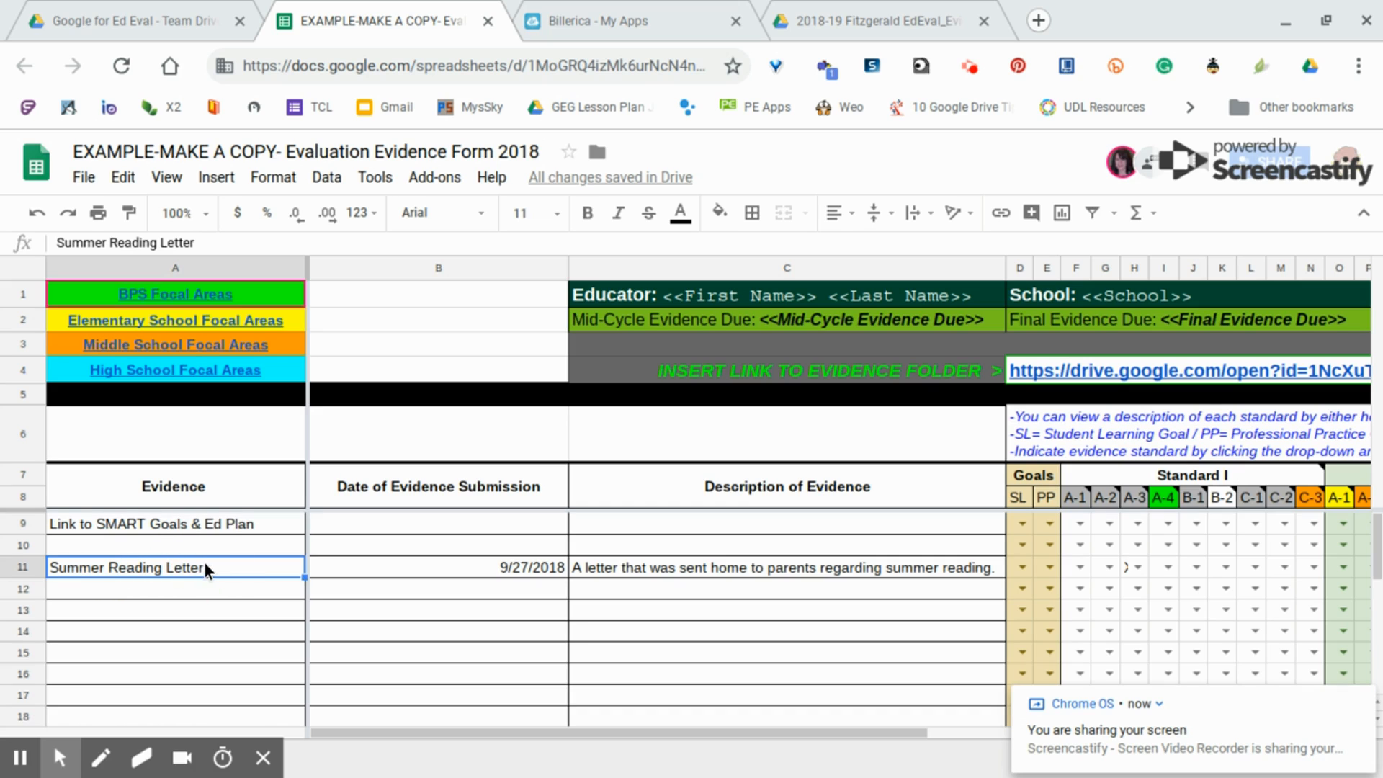
double_click(206, 565)
click(206, 565)
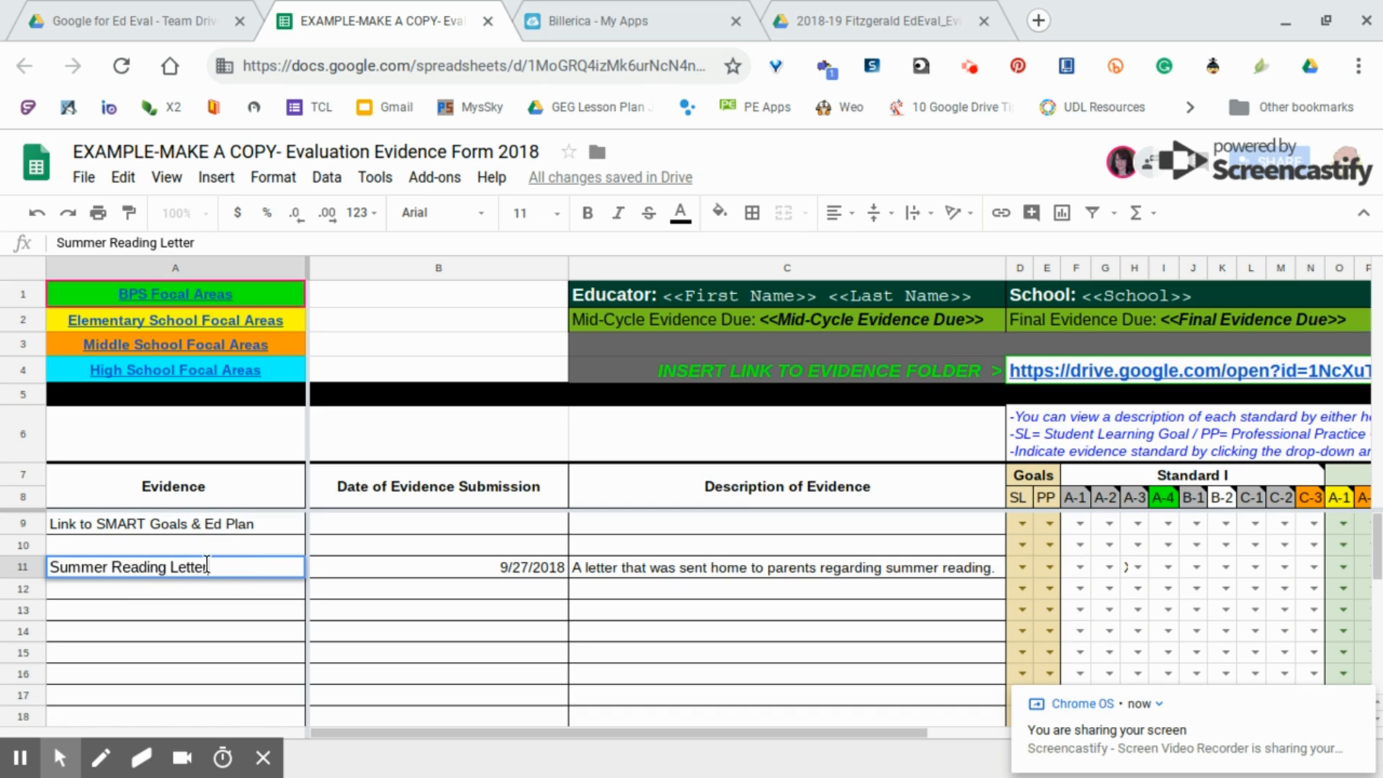
triple_click(206, 565)
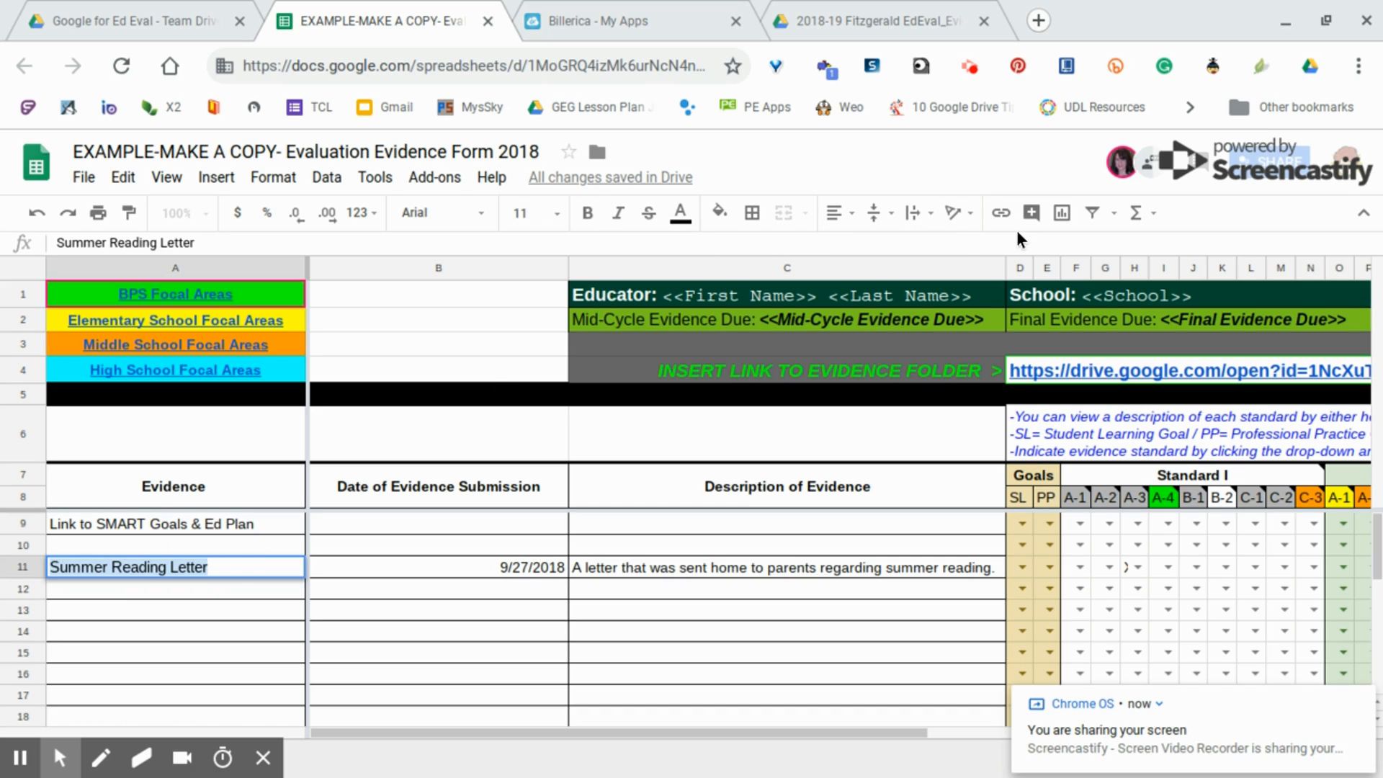
click(1001, 212)
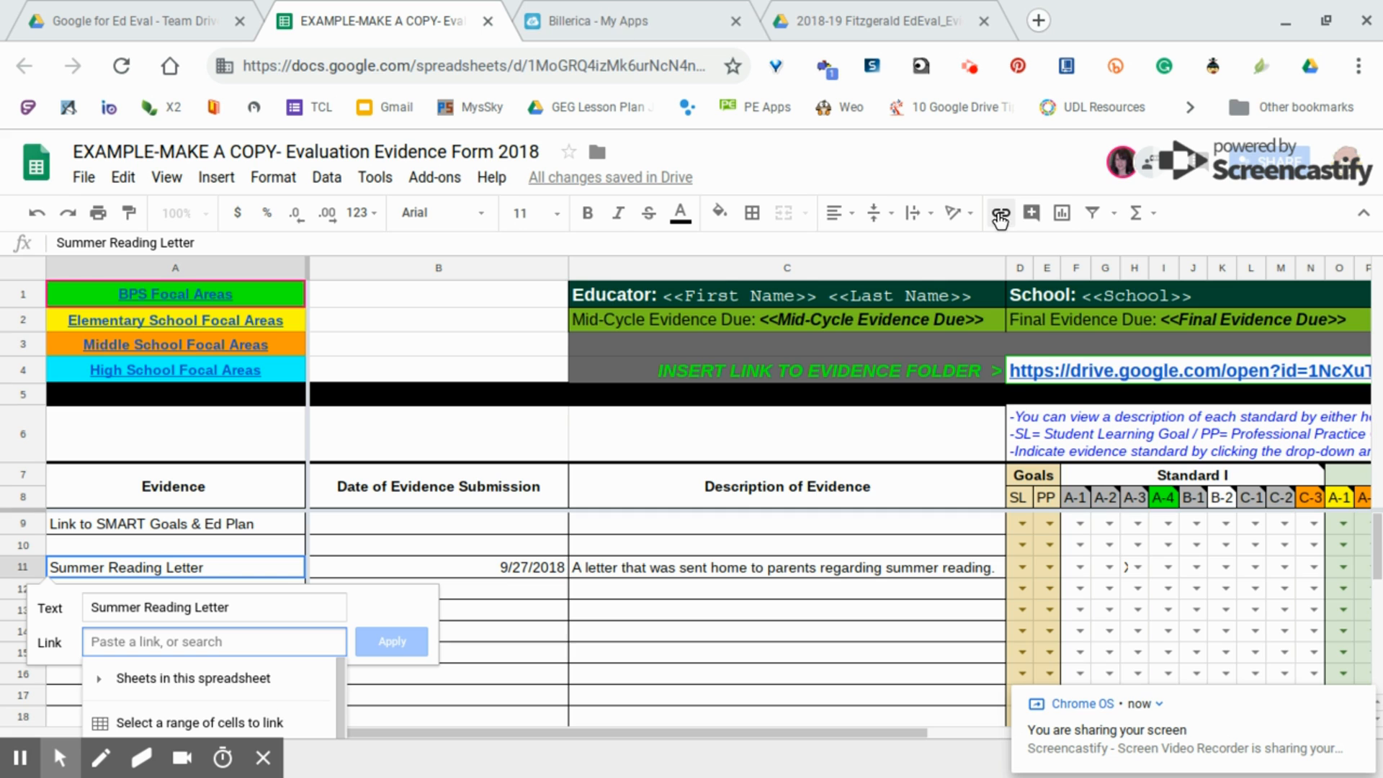
Step: Switch to Google Drive and get the shareable link of the Copy of BEES Evaluation Evidence document in the Evidence Folder
click(840, 21)
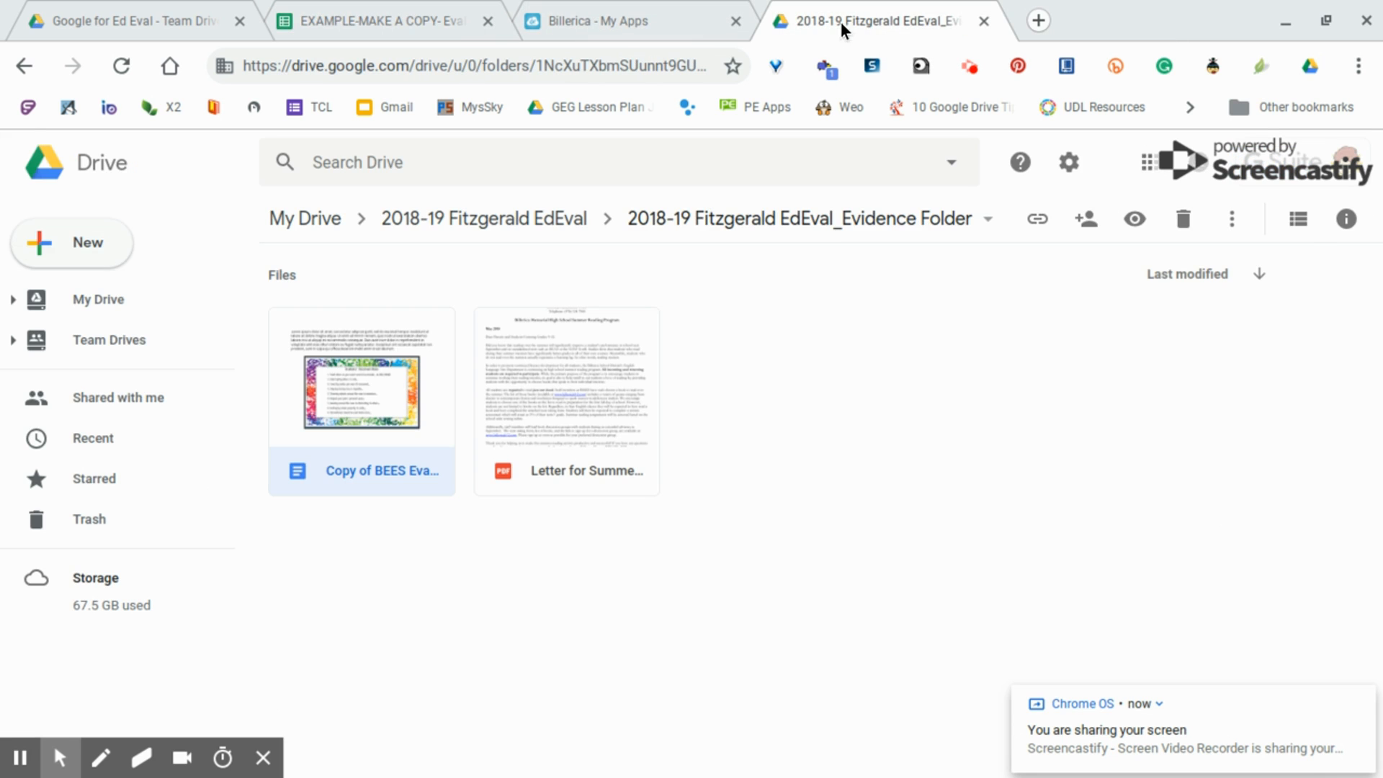
right_click(411, 467)
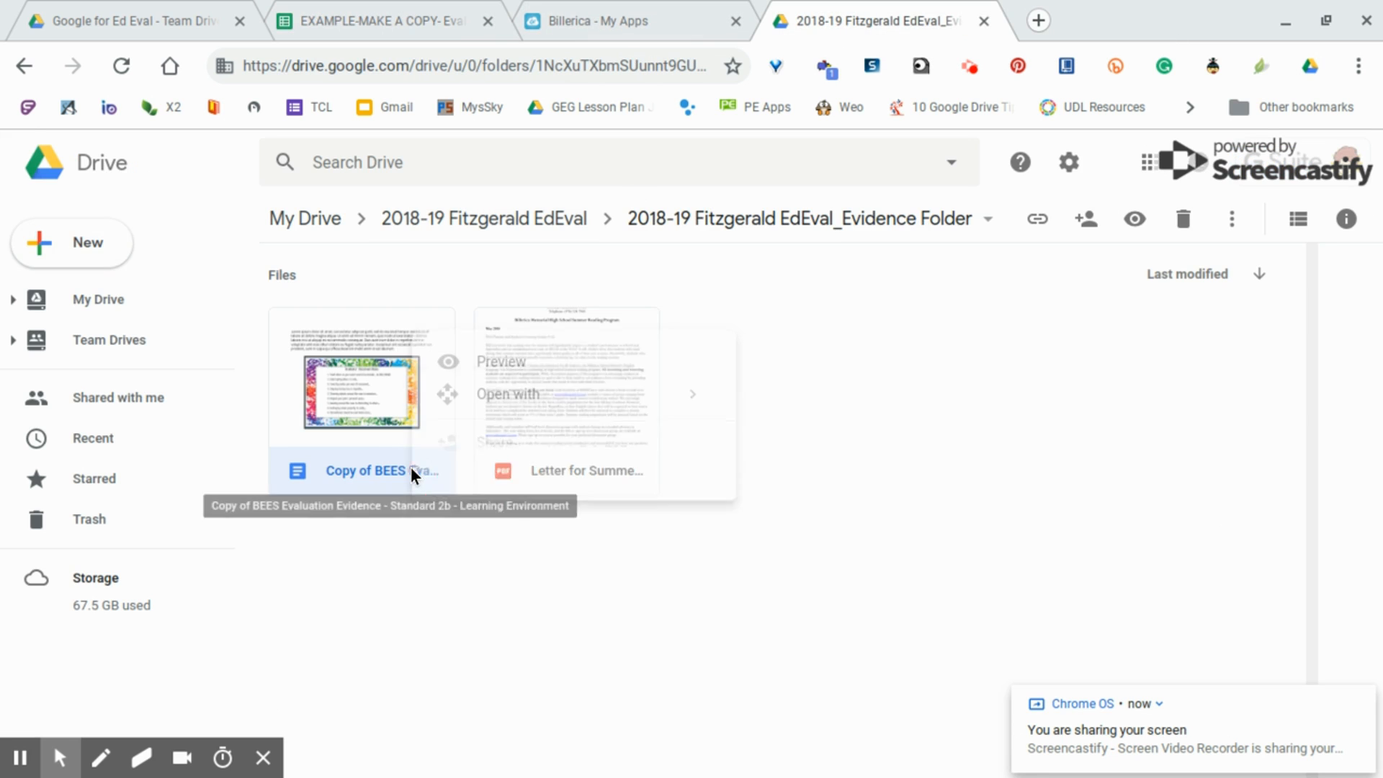
click(477, 481)
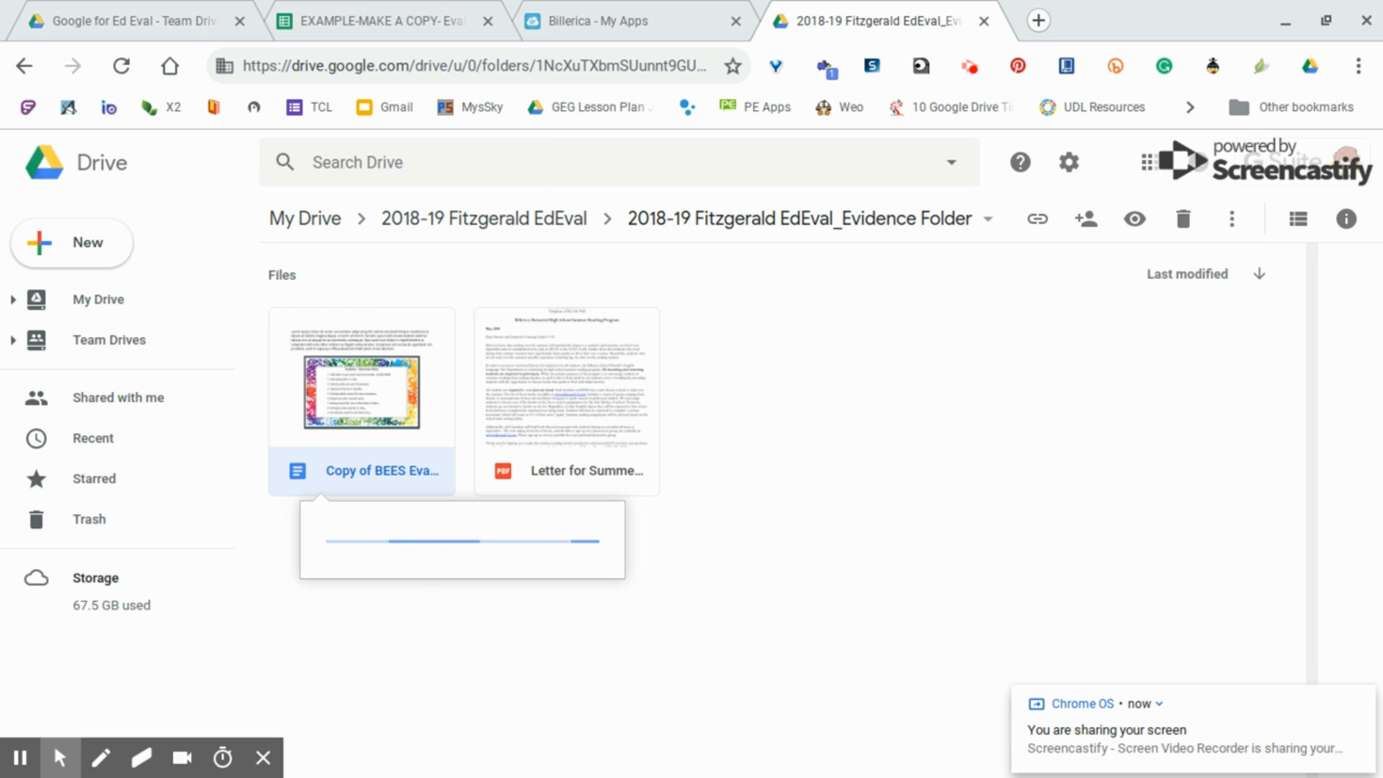
Step: Back in the evidence form, hyperlink the "Summer Reading Letter" text in row 11 to the copied Drive file link
click(375, 14)
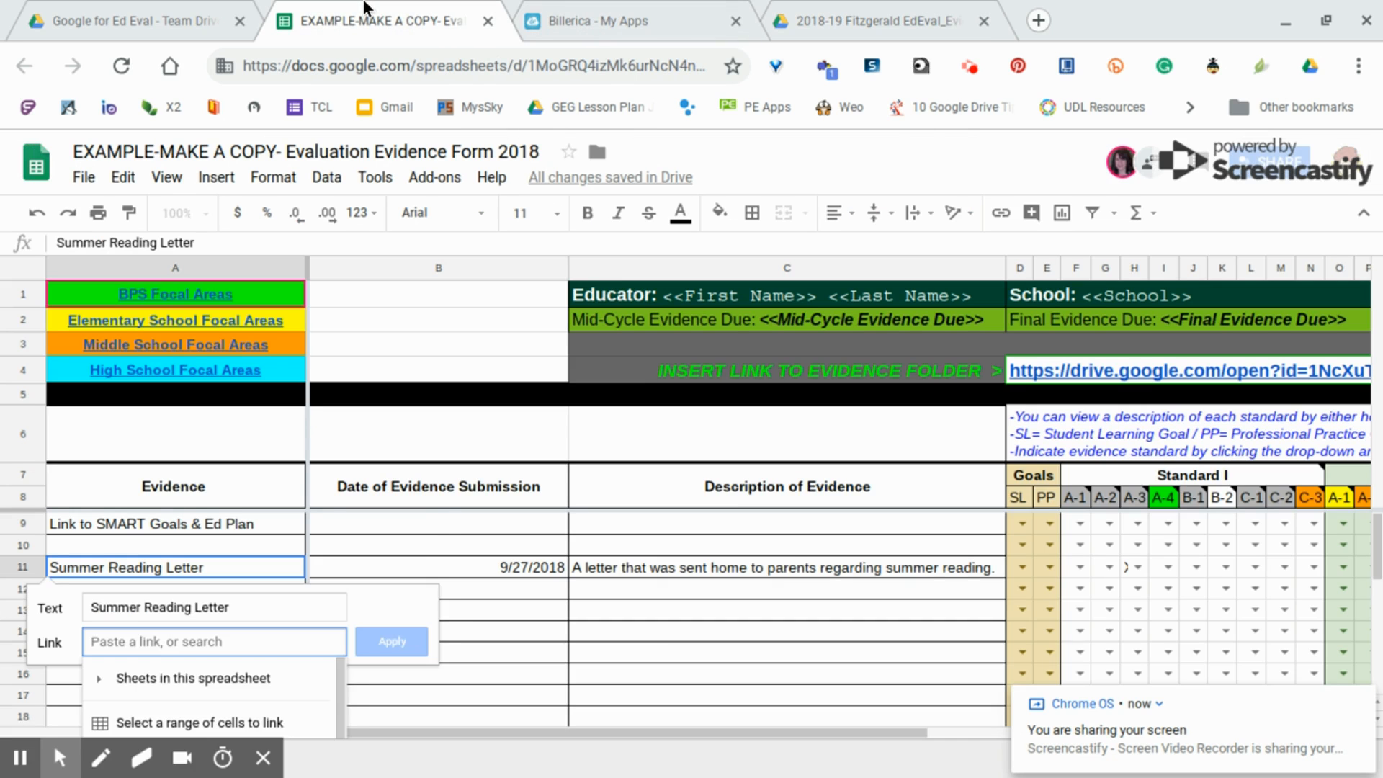
triple_click(210, 560)
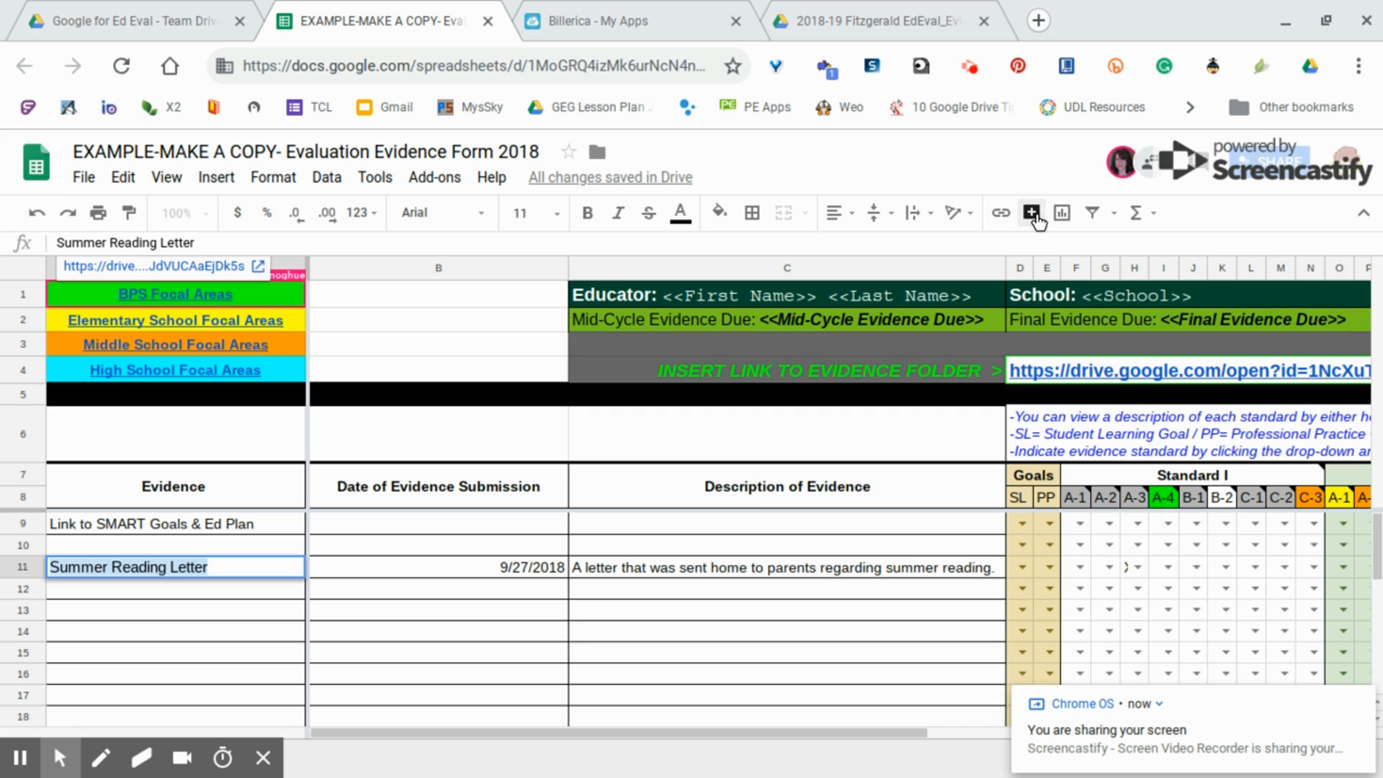
click(1009, 218)
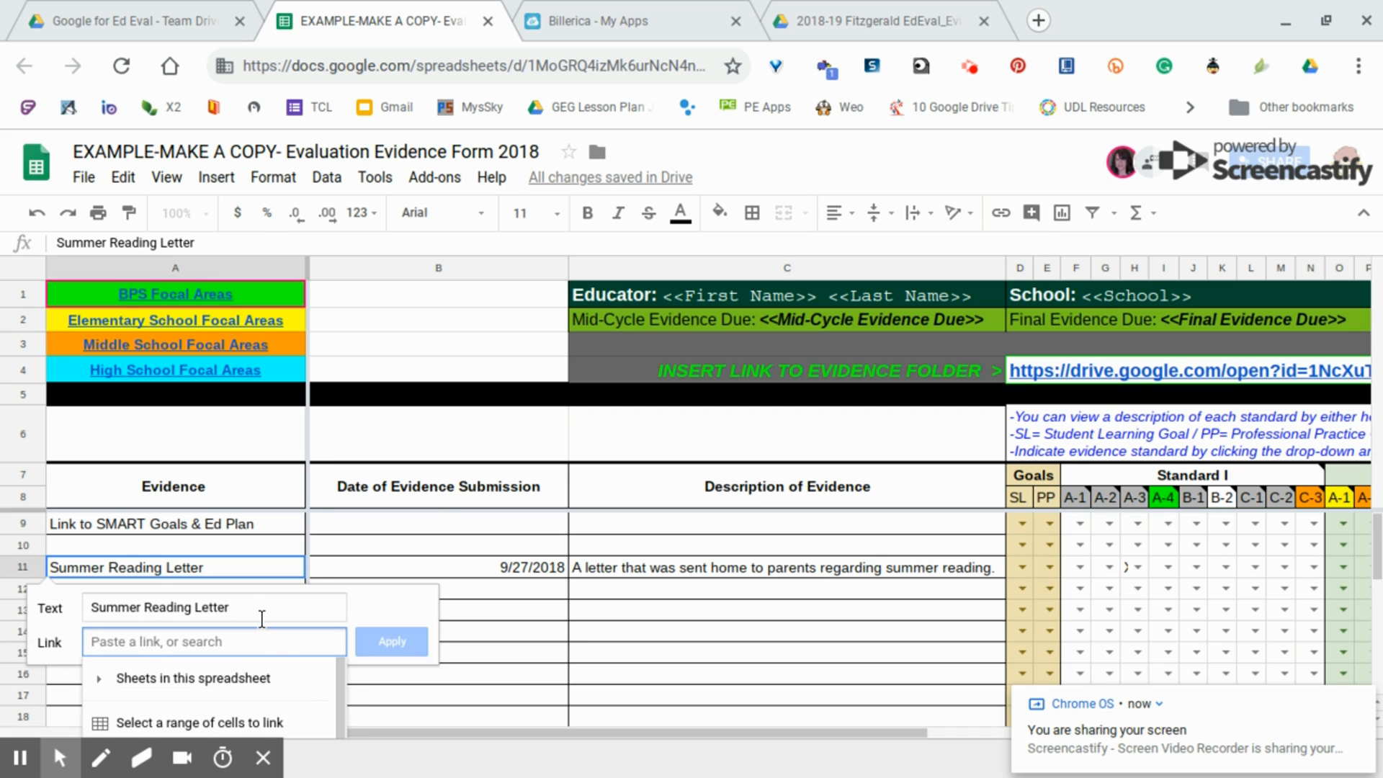
key(ctrl+v)
click(385, 646)
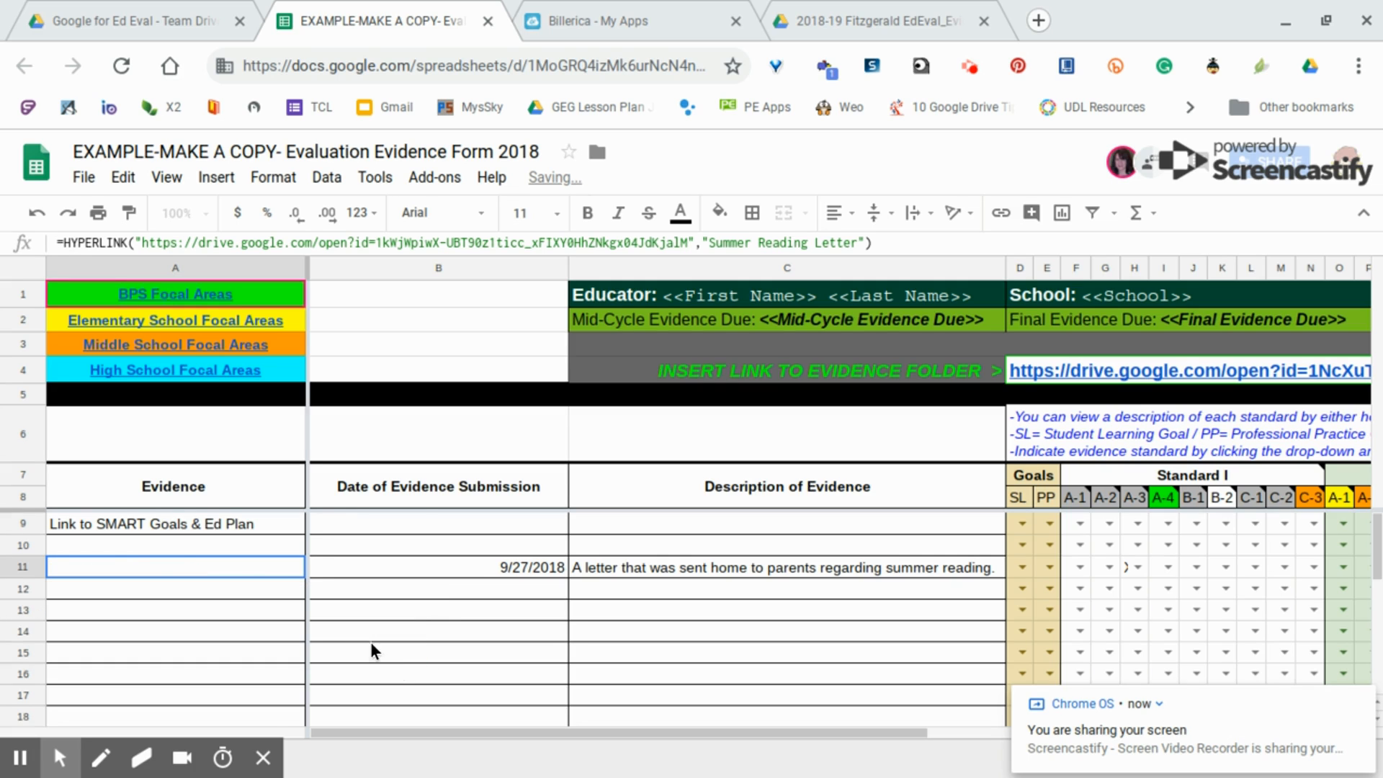
mouse_move(53, 567)
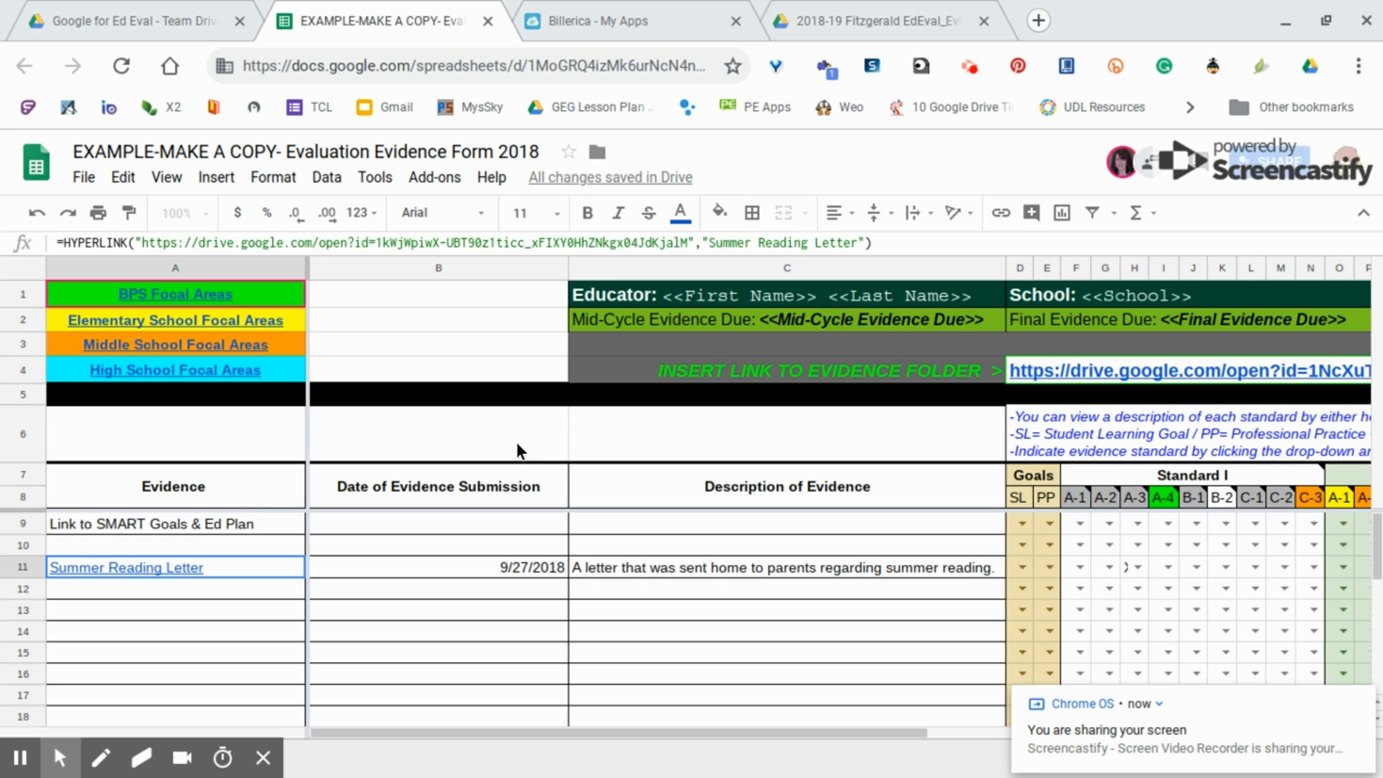
mouse_move(192, 569)
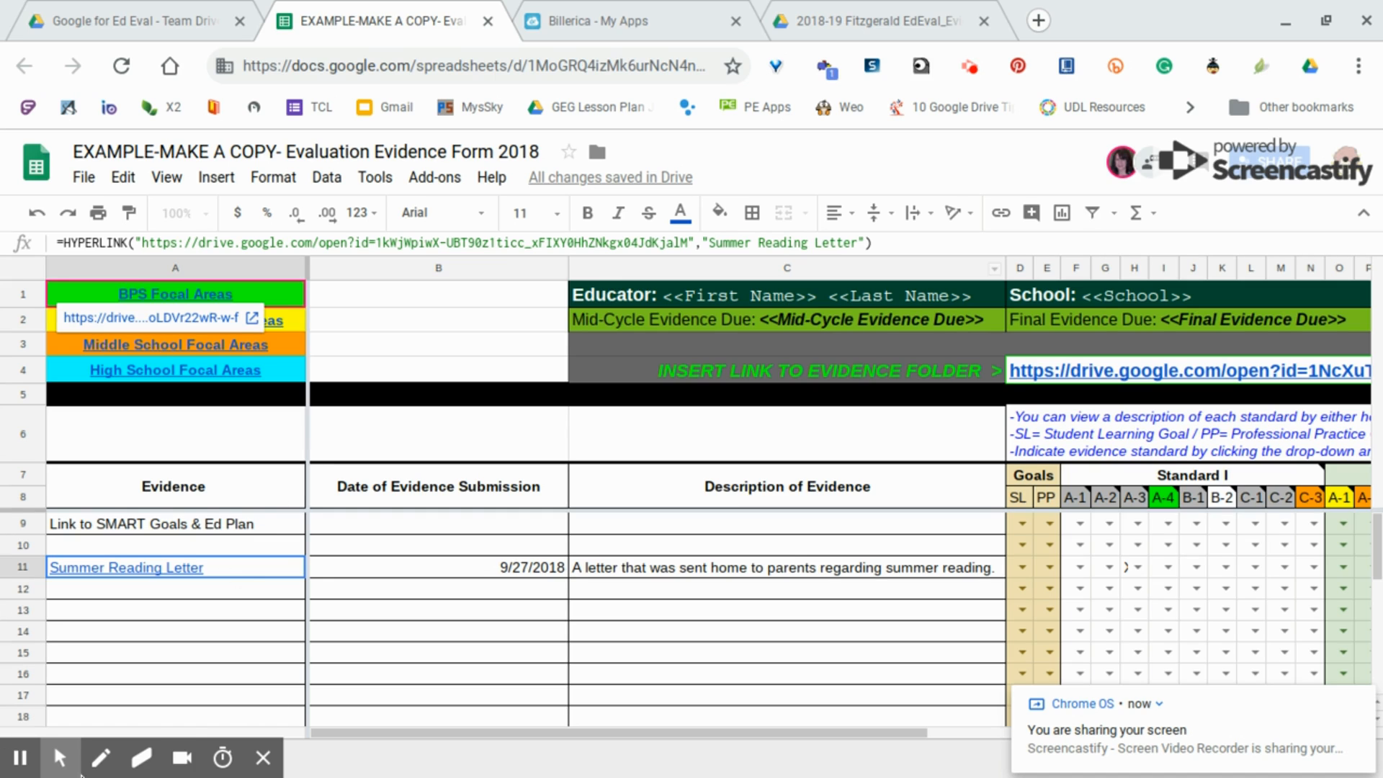
mouse_move(60, 758)
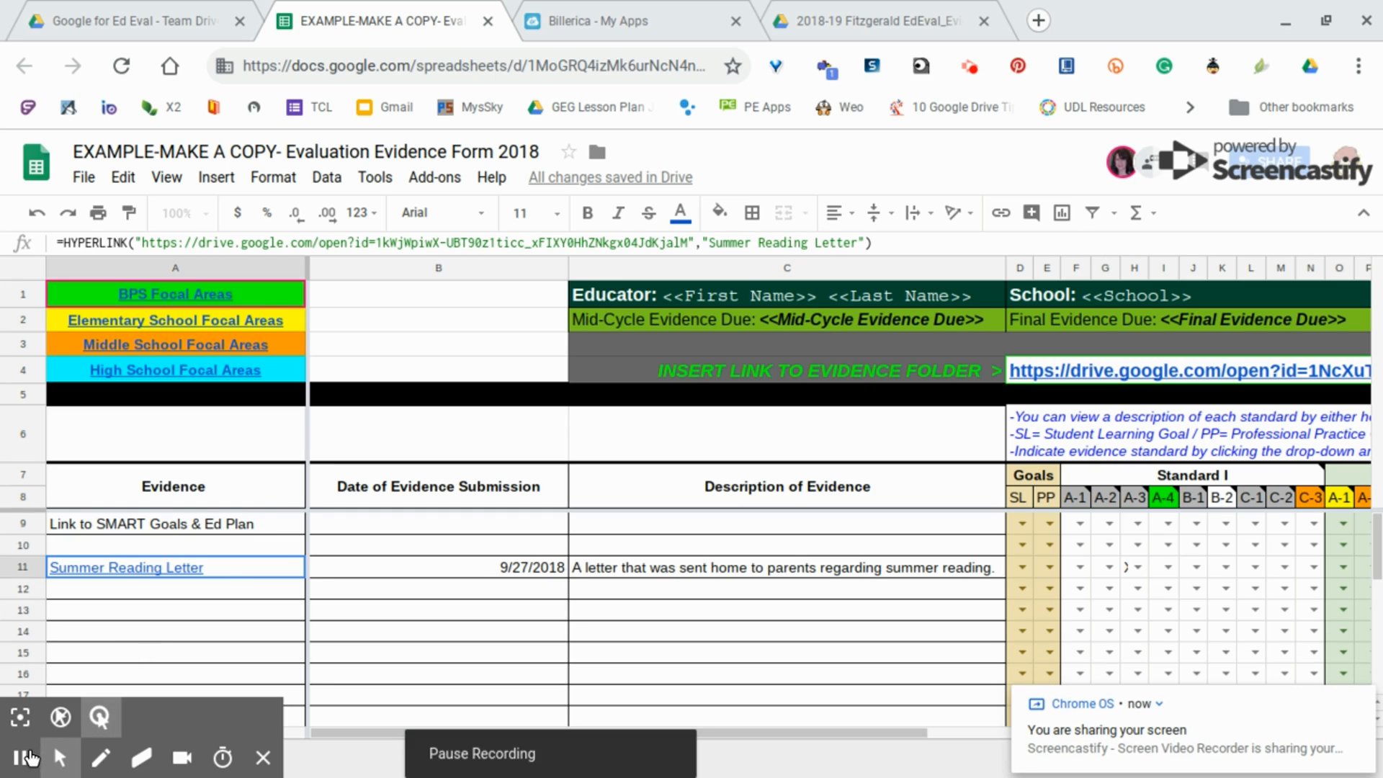